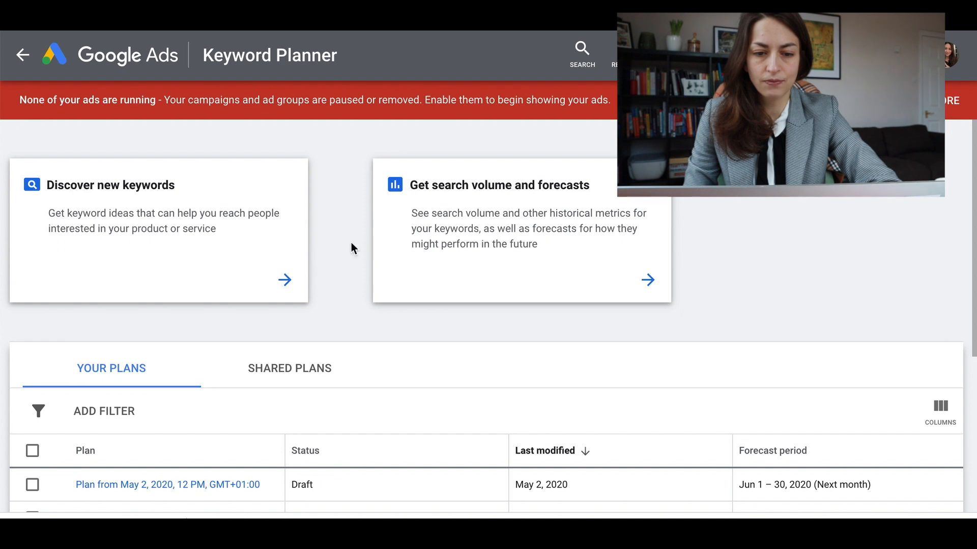
# Get search volume and forecasts for the keywords "meal plans, food delivery"
pyautogui.click(577, 269)
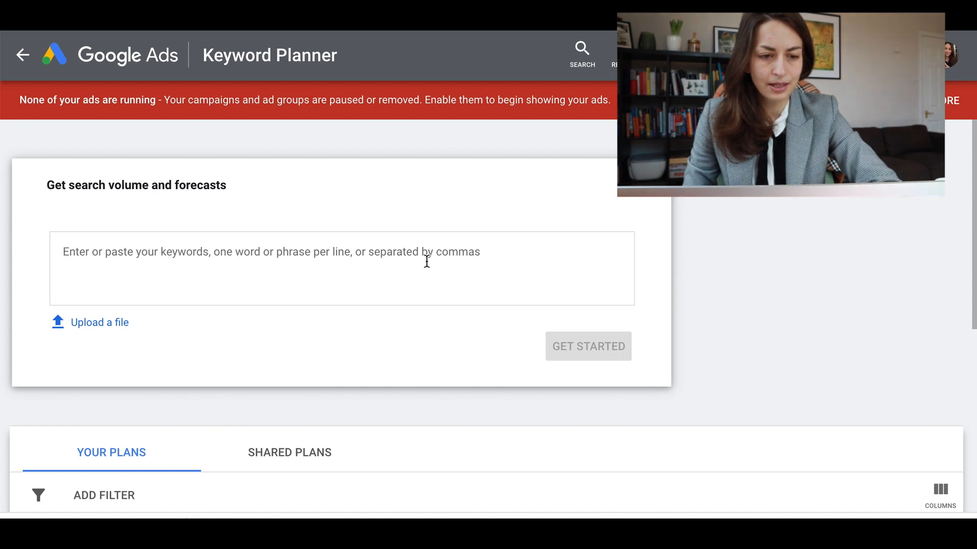
pyautogui.write('meal plas')
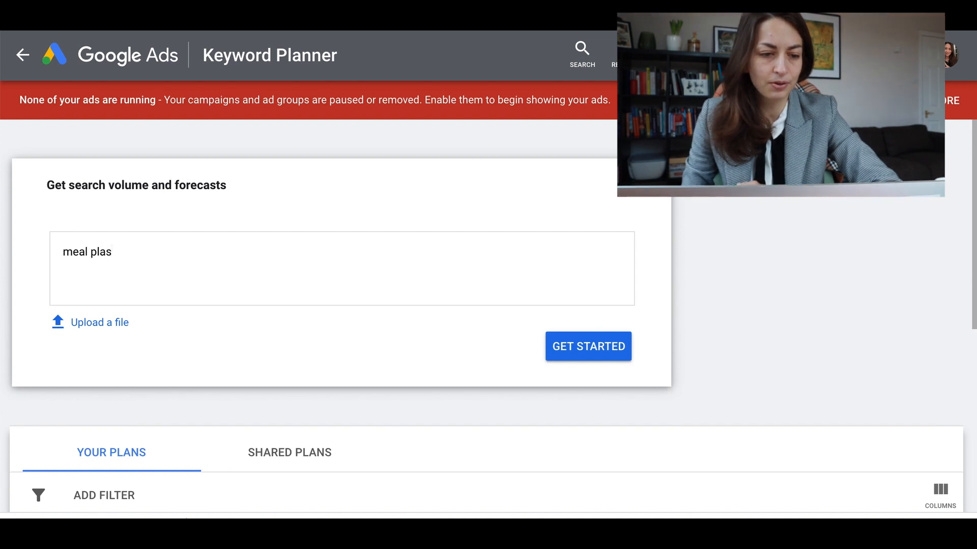
pyautogui.press('BackSpace')
pyautogui.write('n')
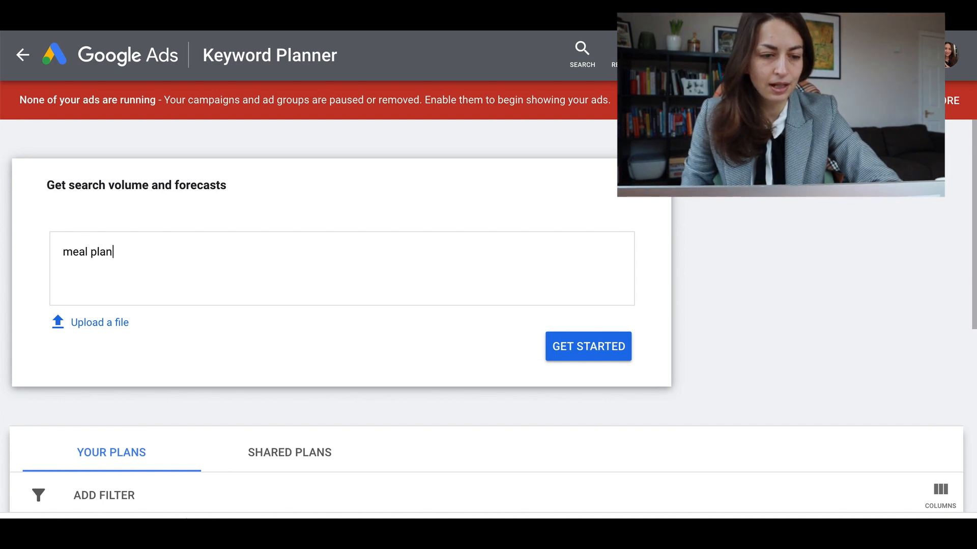
pyautogui.write('s, food deliv')
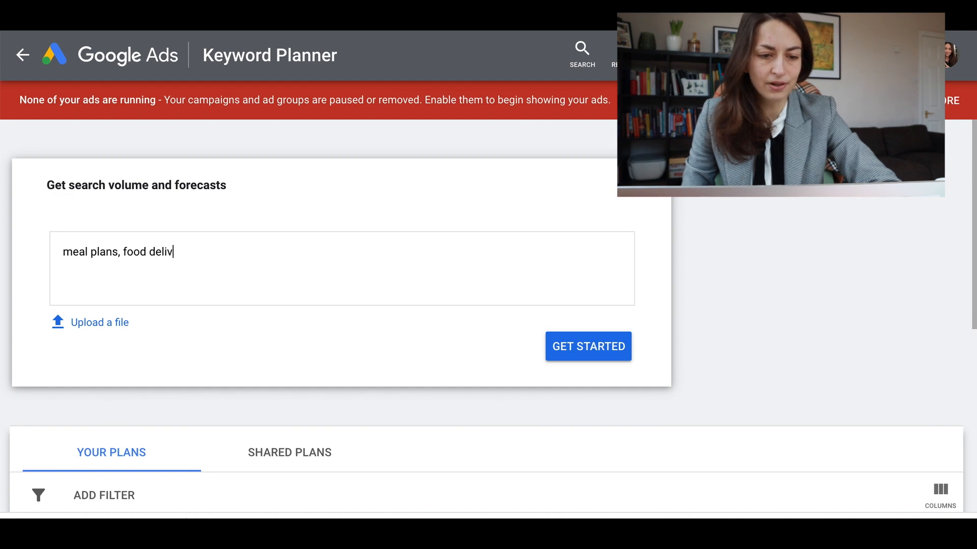
pyautogui.click(596, 356)
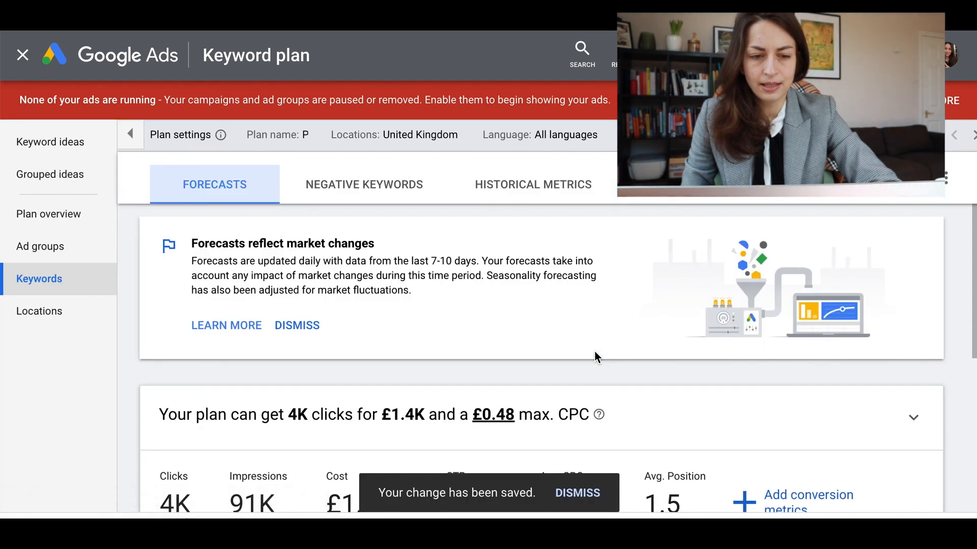
# Examine the plan's overall forecast and the clicks, impressions, cost, CTR and average CPC forecast for each keyword
pyautogui.scroll(-2, 595, 353)
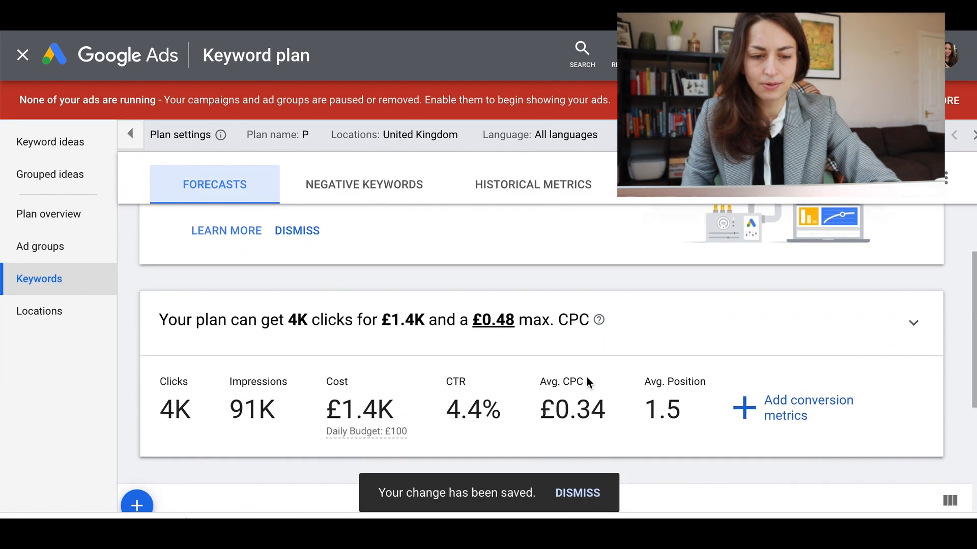
pyautogui.scroll(2, 585, 377)
pyautogui.scroll(-2, 586, 377)
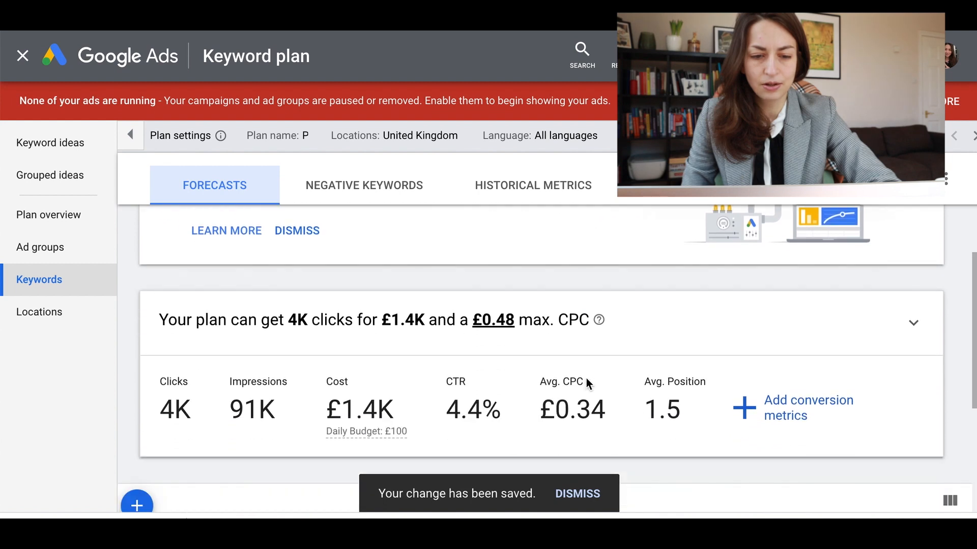
pyautogui.scroll(2, 586, 378)
pyautogui.scroll(-1, 586, 377)
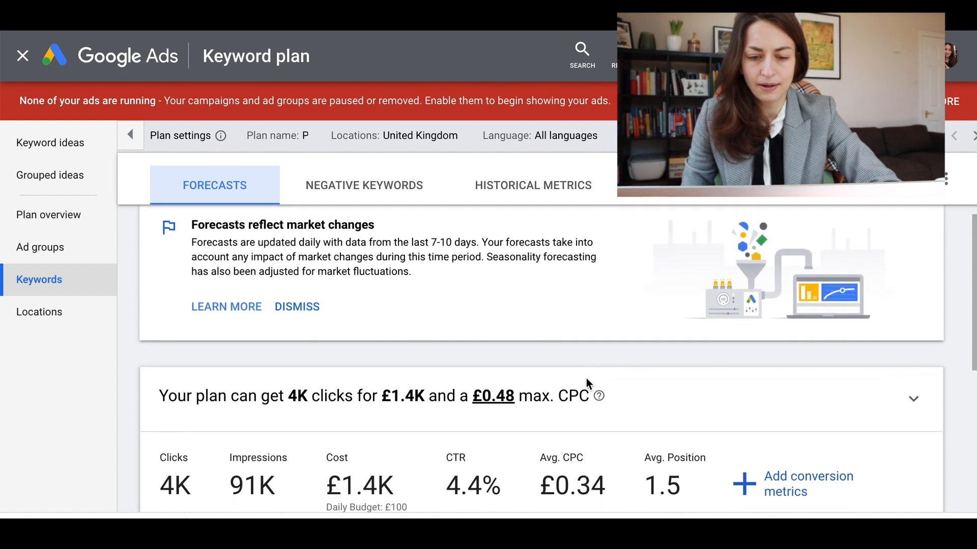
pyautogui.scroll(-1, 586, 378)
pyautogui.scroll(-5, 586, 379)
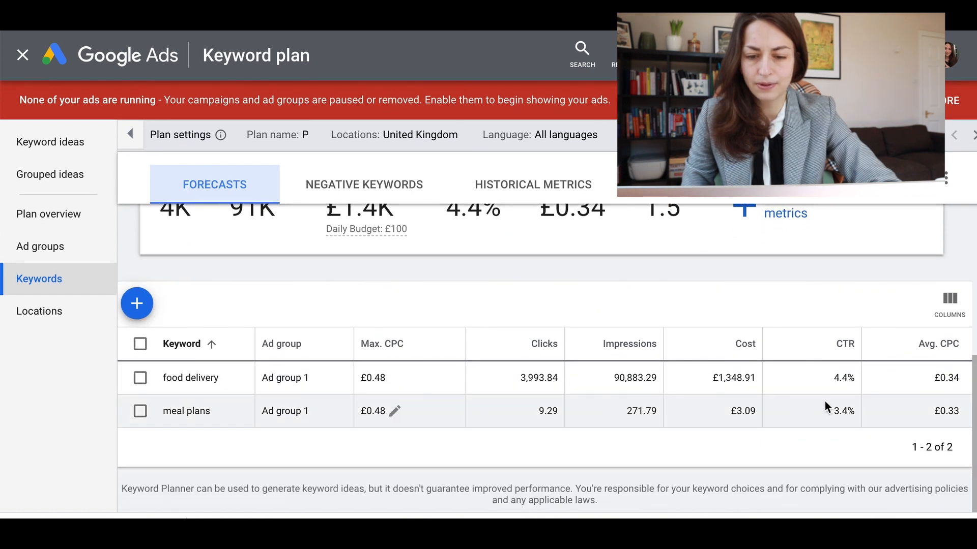
# Add conversion metrics to the forecast with a 5% conversion rate and a value per conversion of £10
pyautogui.scroll(2, 741, 275)
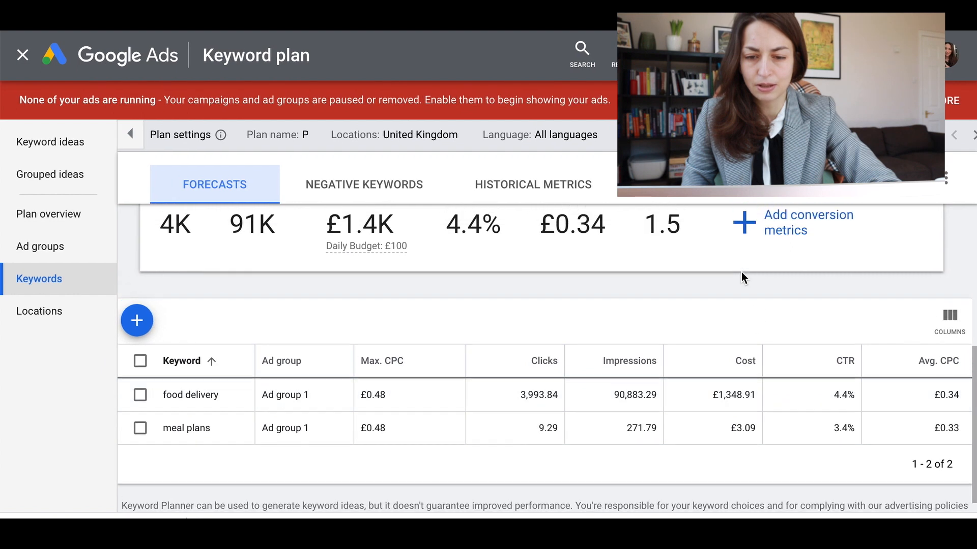
pyautogui.click(785, 323)
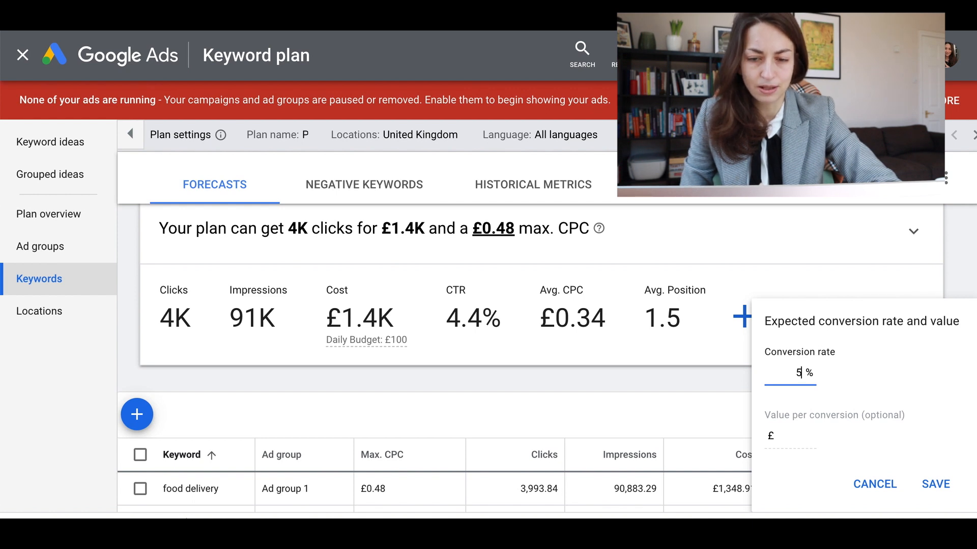
pyautogui.click(798, 435)
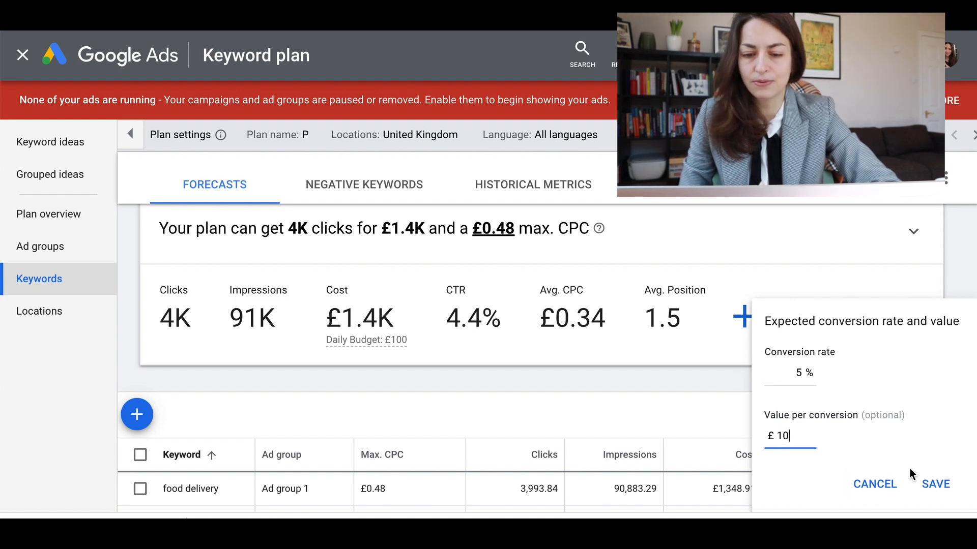
pyautogui.click(931, 495)
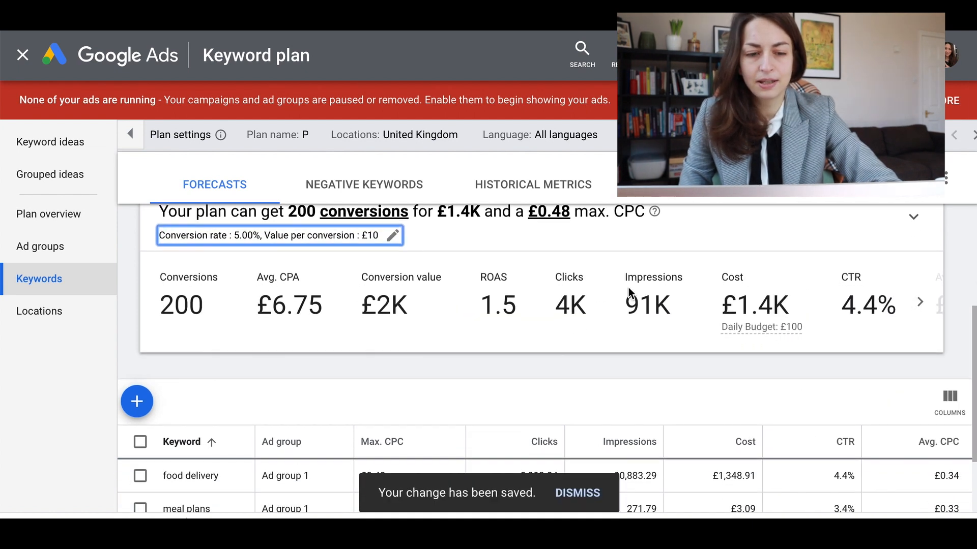
# Review the conversion forecast along with the plan's negative keywords and historical metrics
pyautogui.scroll(1, 369, 240)
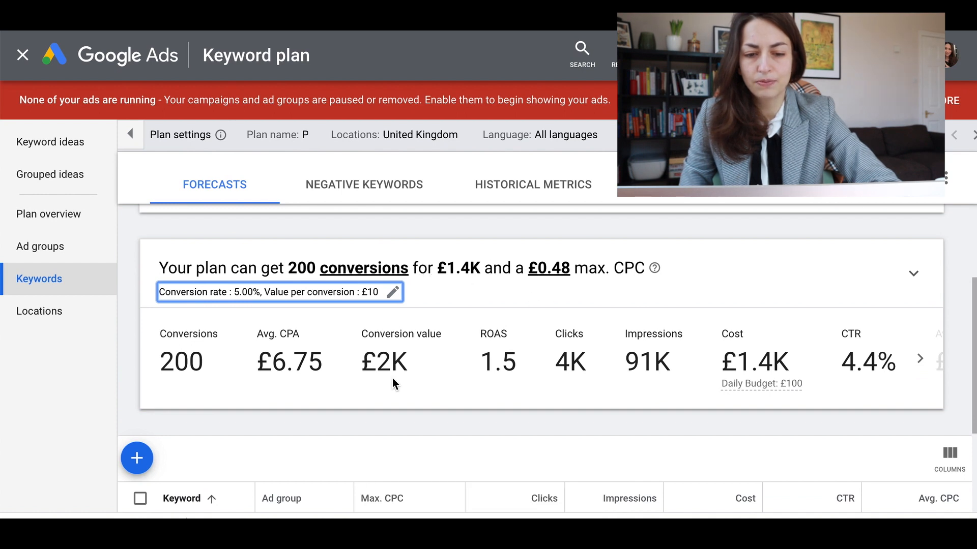
pyautogui.scroll(-1, 395, 382)
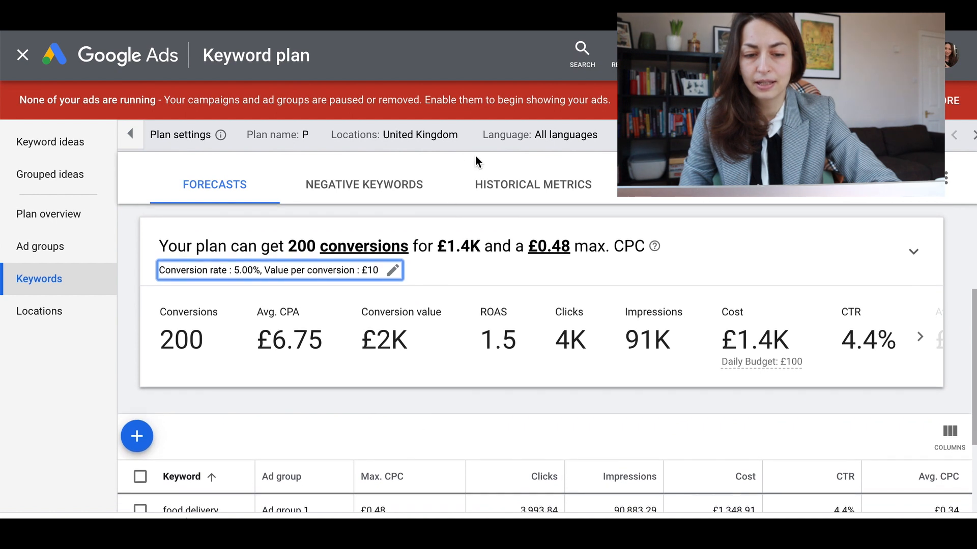
pyautogui.click(423, 194)
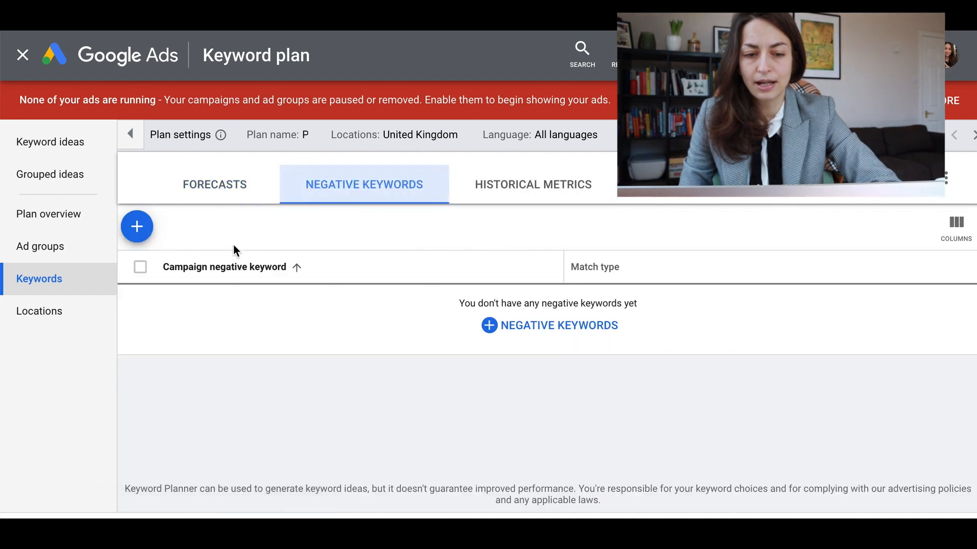
pyautogui.click(547, 189)
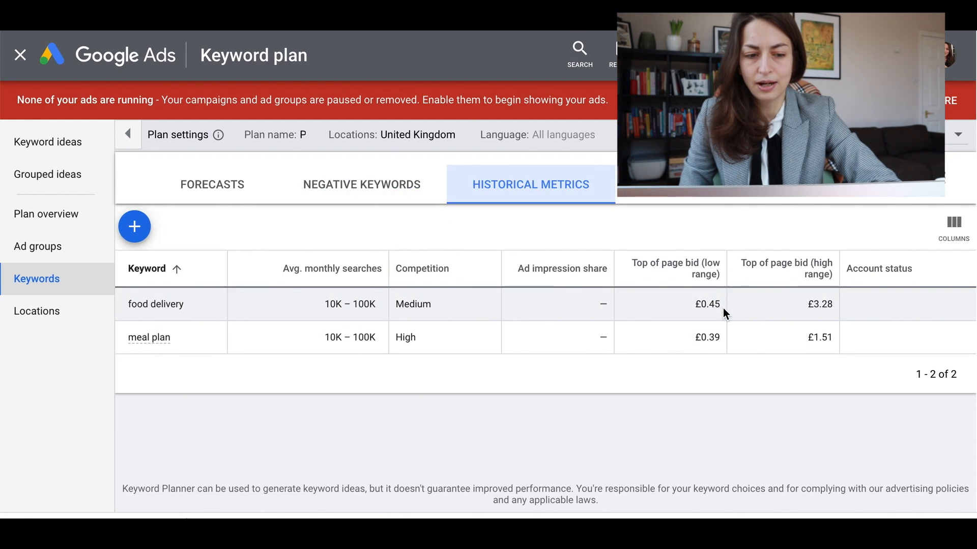
pyautogui.click(203, 175)
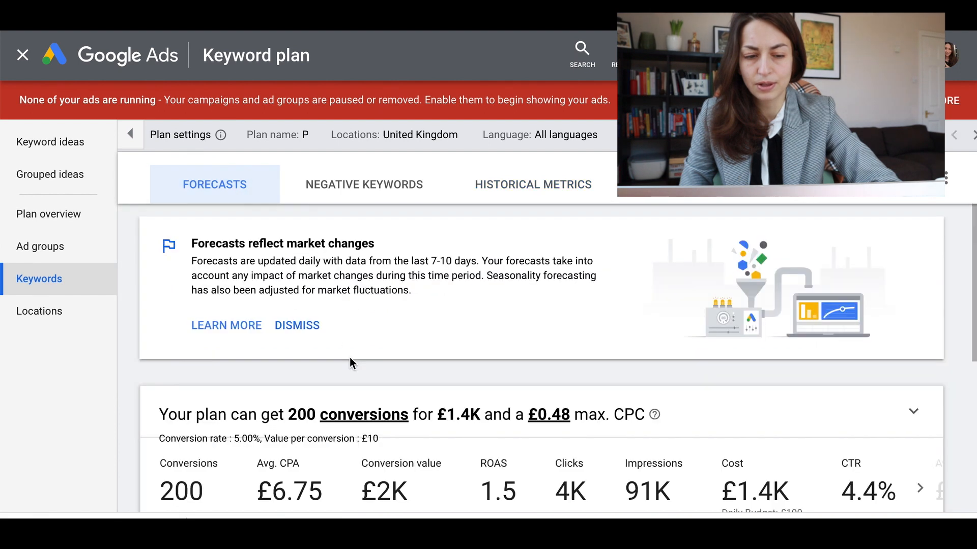
pyautogui.scroll(-4, 431, 407)
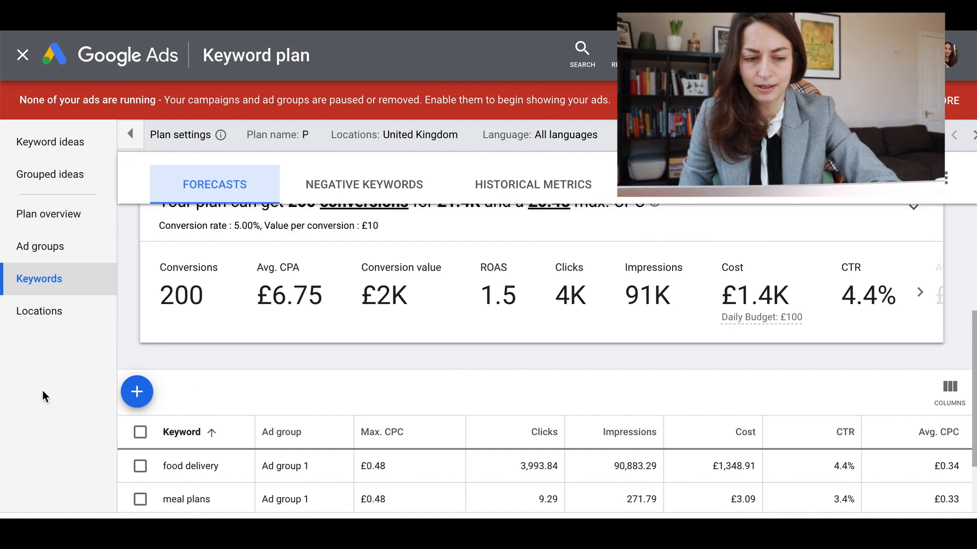
# Get keyword ideas for "meal delivery" and broaden the search with the suggested term "fresh food delivery"
pyautogui.click(84, 147)
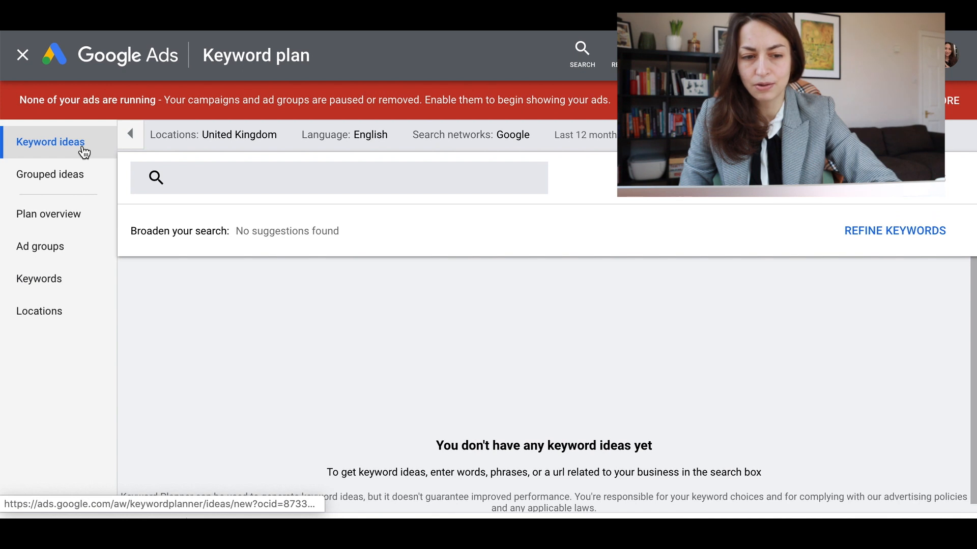
pyautogui.click(264, 179)
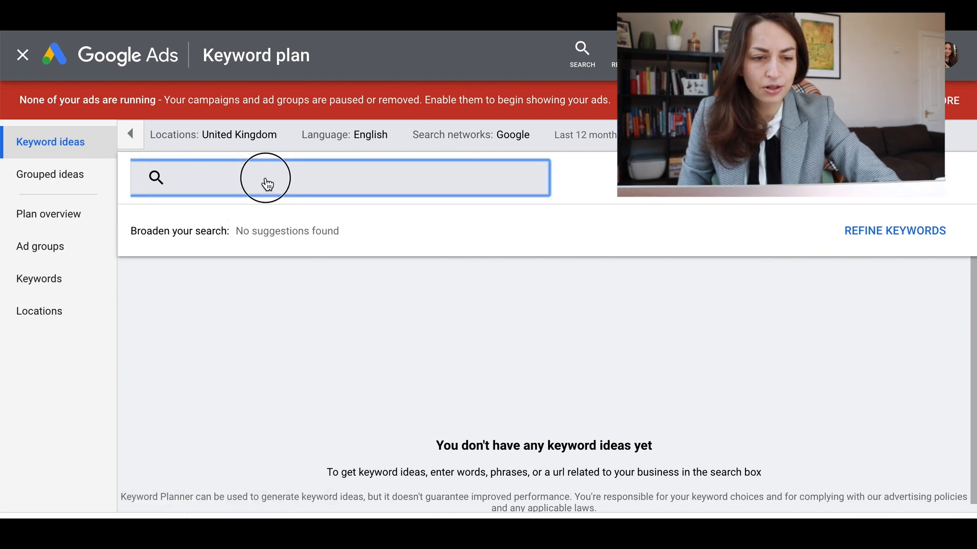
pyautogui.write('mela')
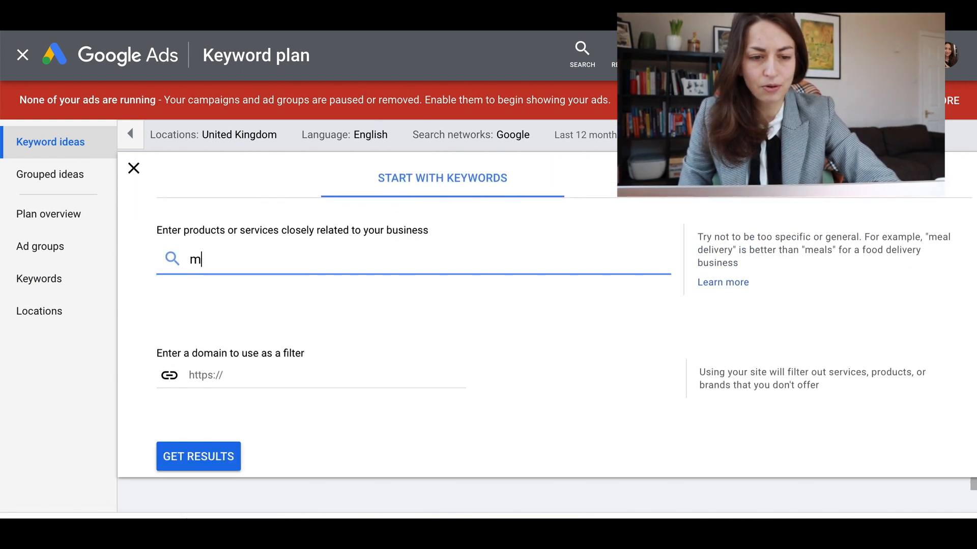
pyautogui.press('BackSpace')
pyautogui.press('BackSpace')
pyautogui.write('al delivery')
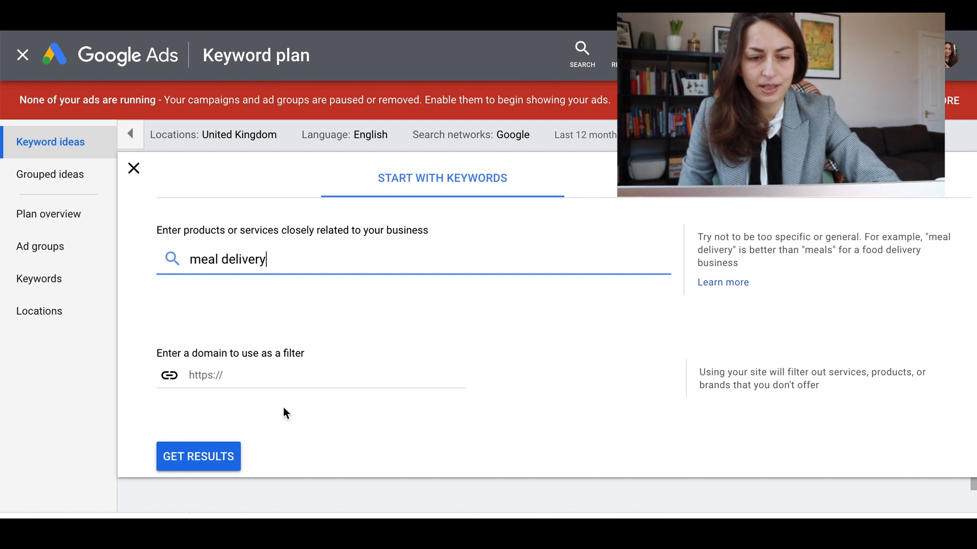
pyautogui.click(204, 458)
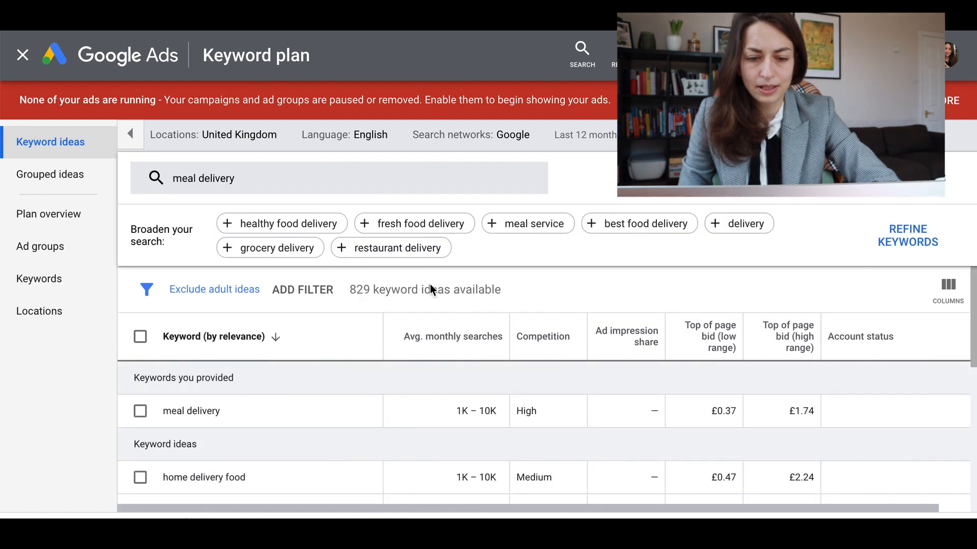
pyautogui.click(422, 233)
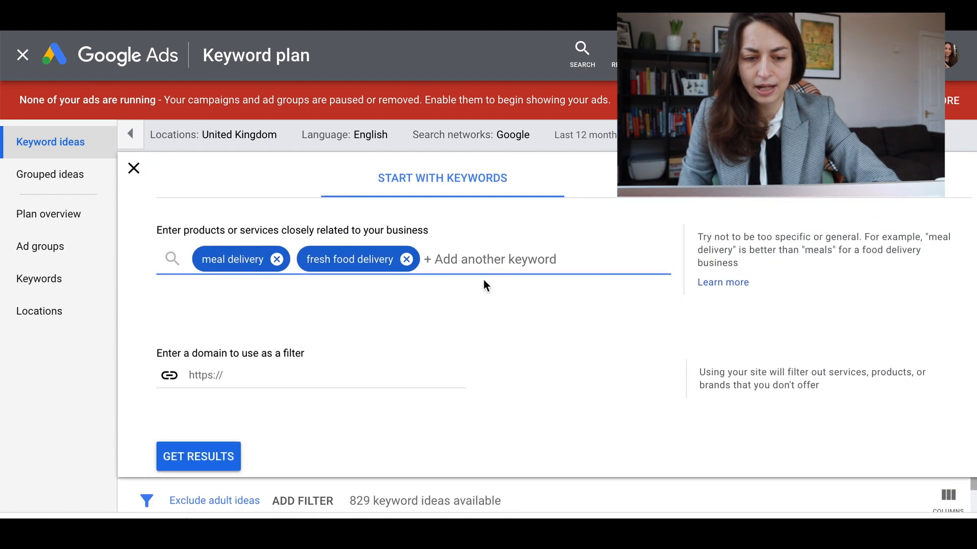
pyautogui.click(225, 449)
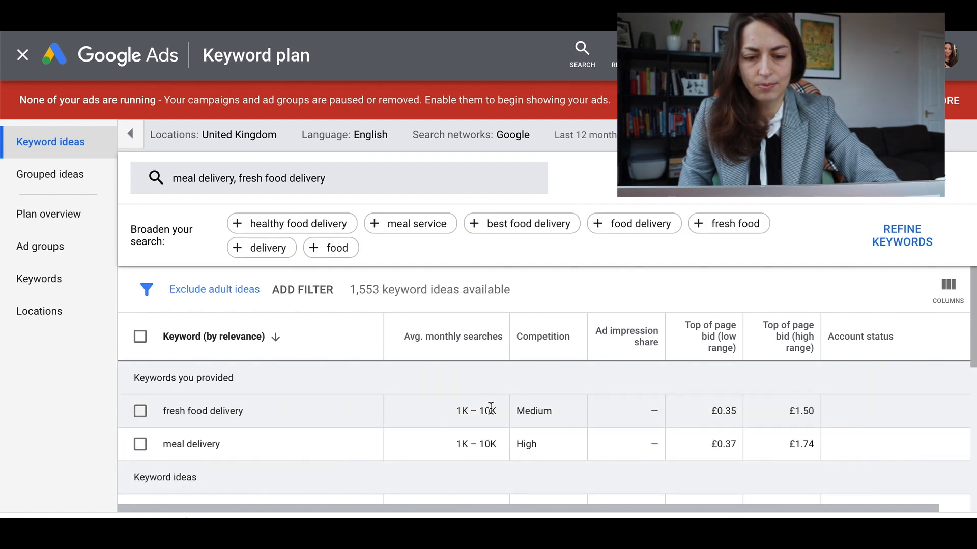
# Refine the keyword ideas by excluding the Other Brands keywords in the Brand or Non-Brand group
pyautogui.click(895, 246)
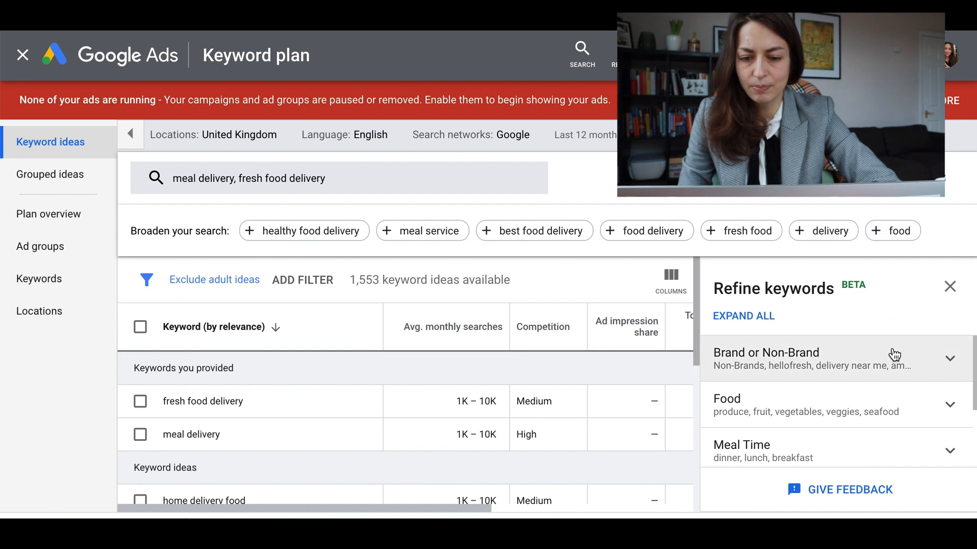
pyautogui.click(911, 362)
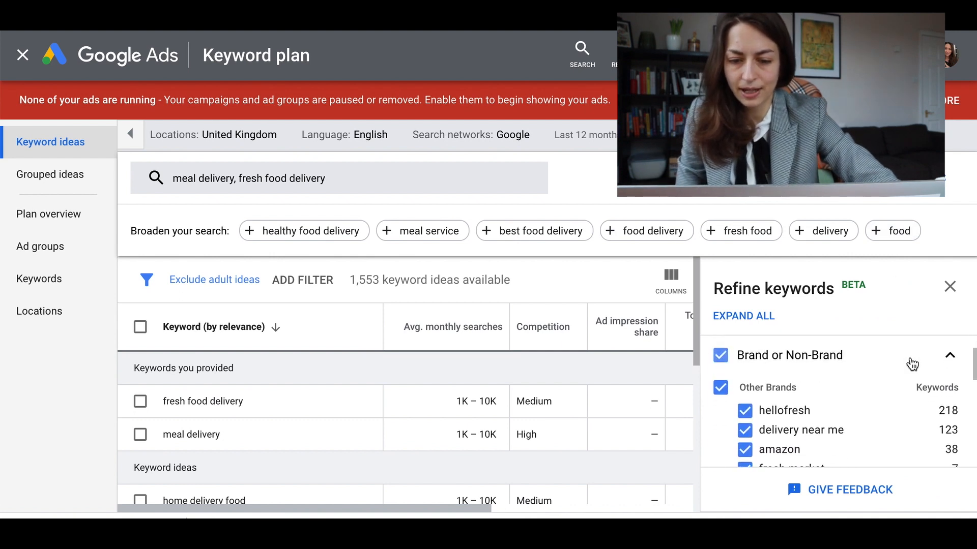
pyautogui.scroll(-1, 912, 364)
pyautogui.scroll(-4, 788, 434)
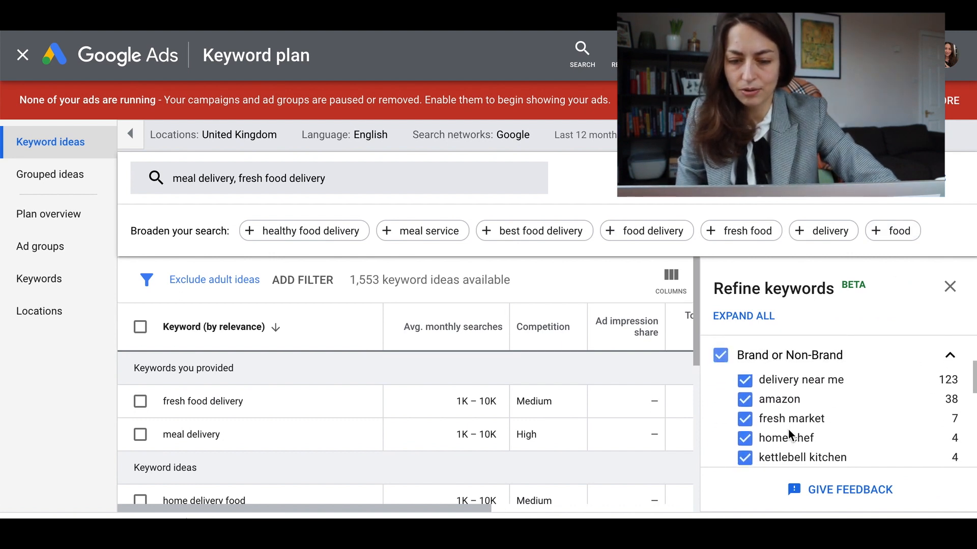
pyautogui.scroll(-3, 789, 435)
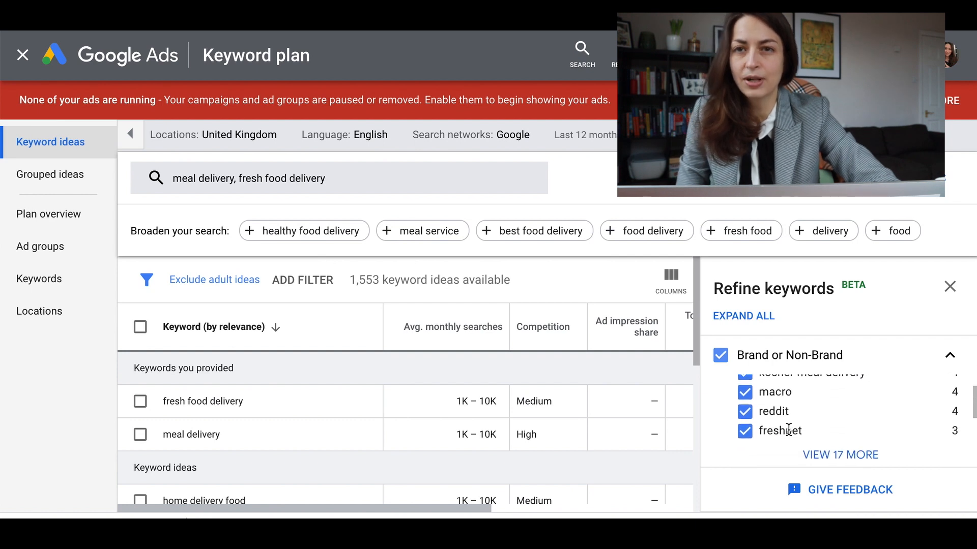
pyautogui.scroll(10, 789, 435)
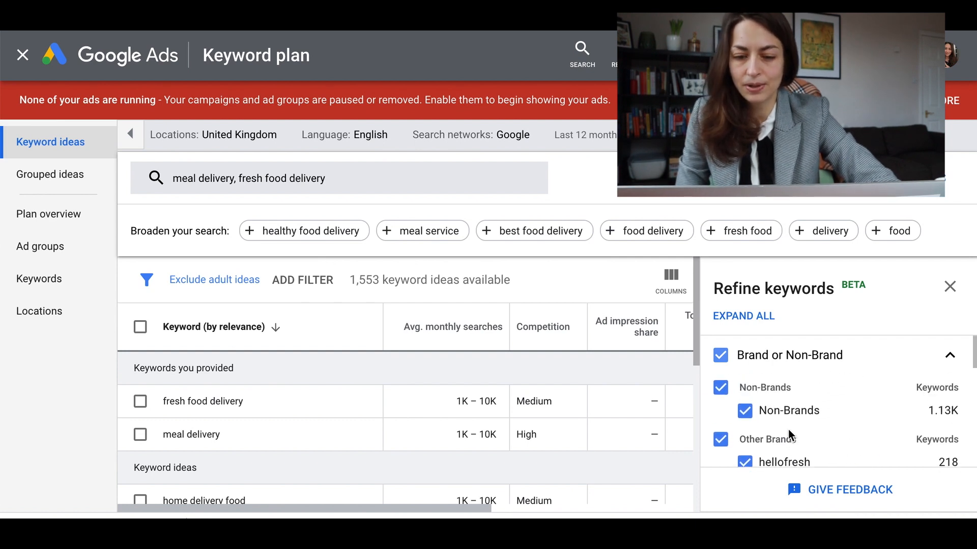
pyautogui.click(722, 441)
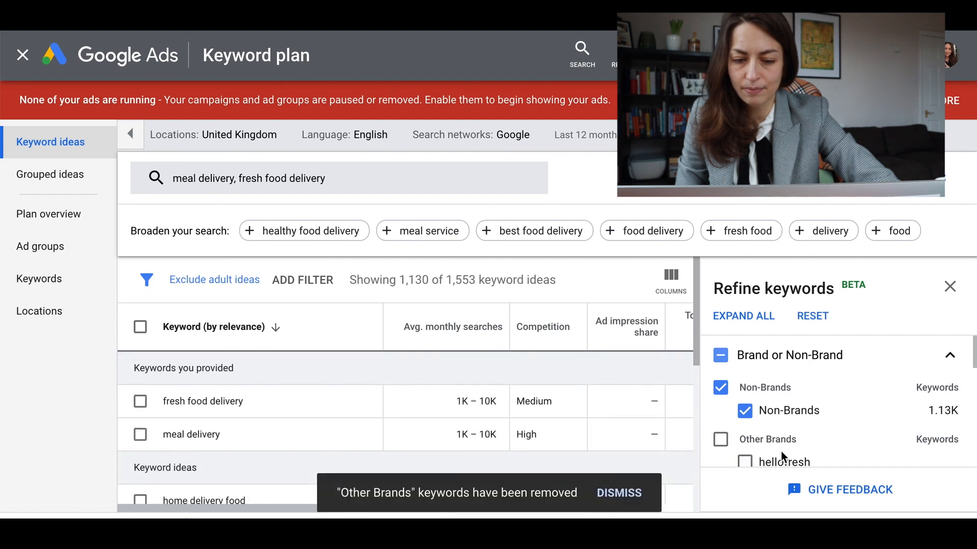
pyautogui.click(723, 360)
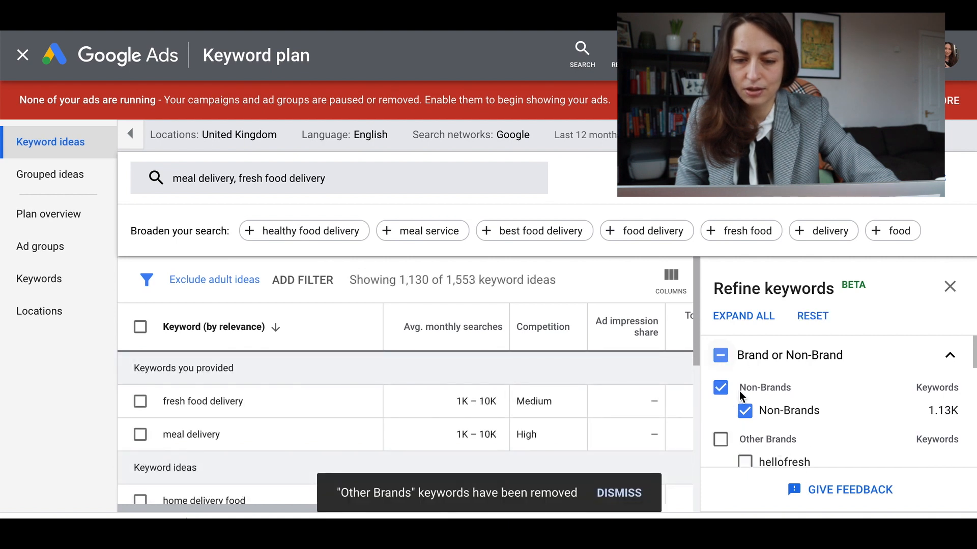
pyautogui.scroll(-2, 763, 458)
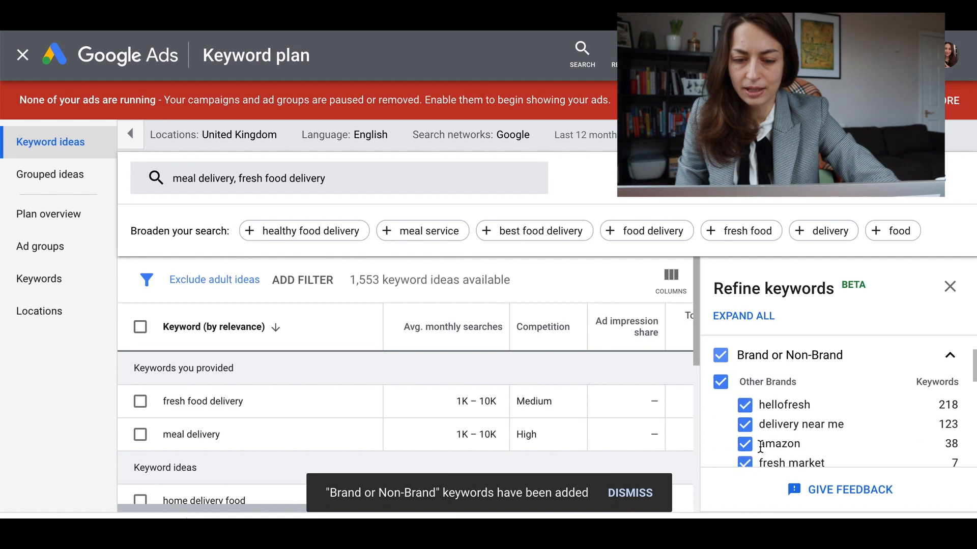
pyautogui.click(731, 391)
pyautogui.scroll(-3, 920, 384)
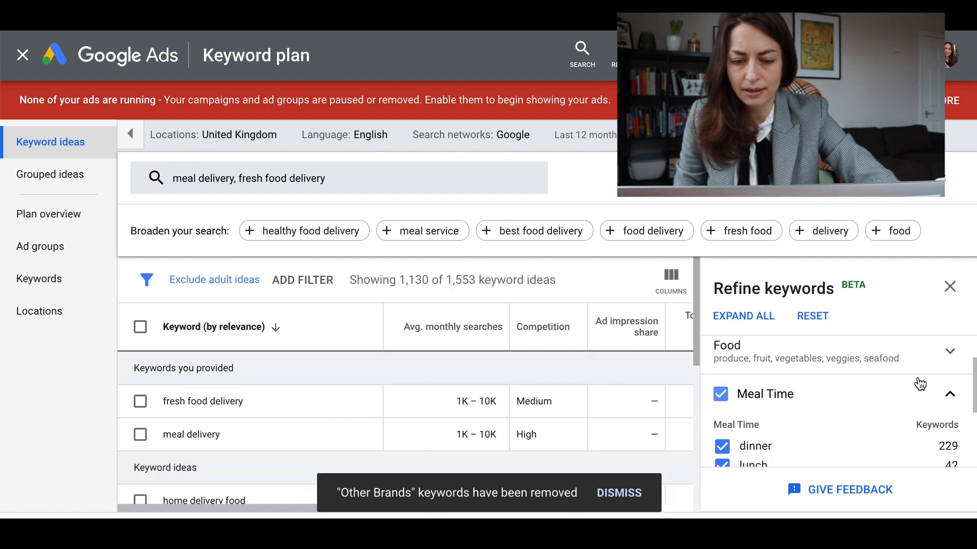
# Examine the Meal Time, Diet and Others groups of the keyword refinements, close them and look through the keyword ideas
pyautogui.click(950, 395)
pyautogui.scroll(-1, 913, 421)
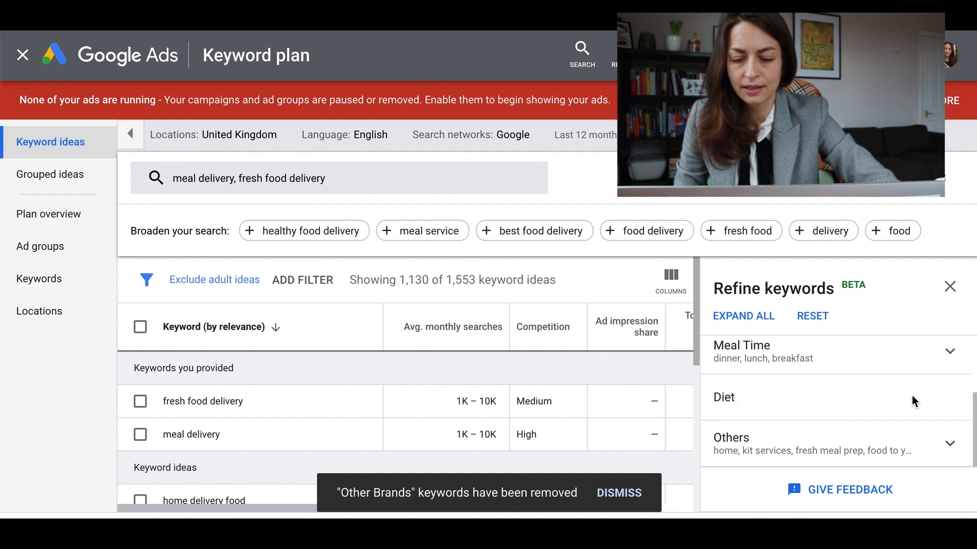
pyautogui.click(911, 395)
pyautogui.scroll(-5, 911, 395)
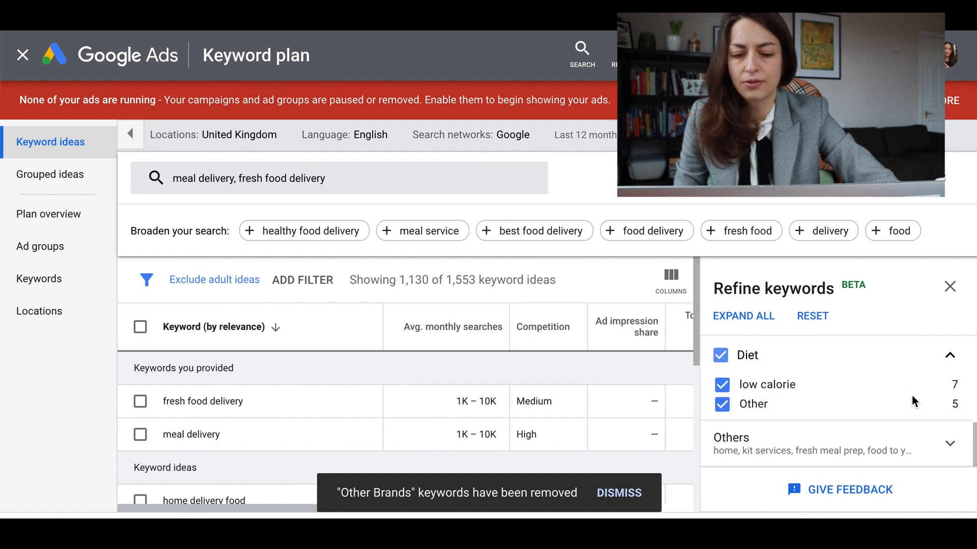
pyautogui.click(907, 447)
pyautogui.scroll(-3, 907, 447)
pyautogui.scroll(-1, 908, 447)
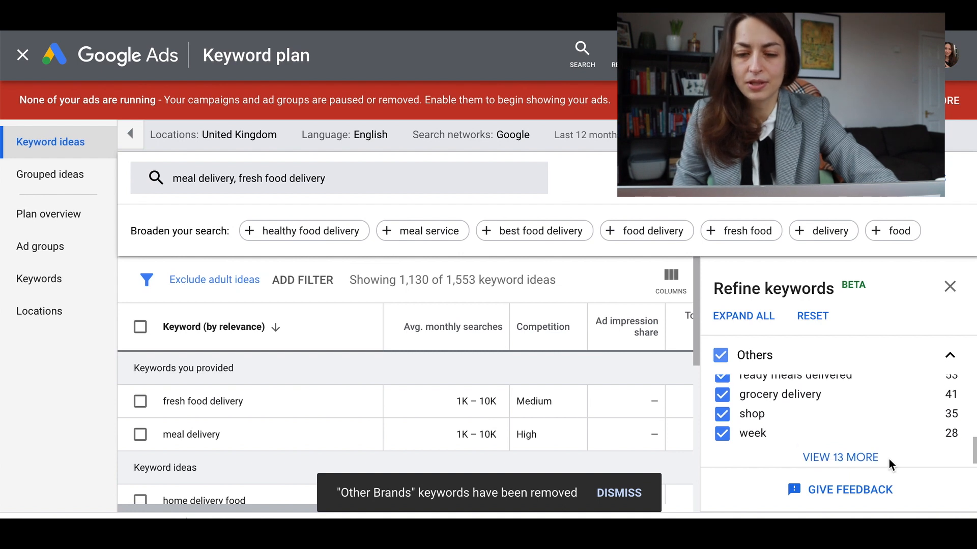
pyautogui.click(950, 288)
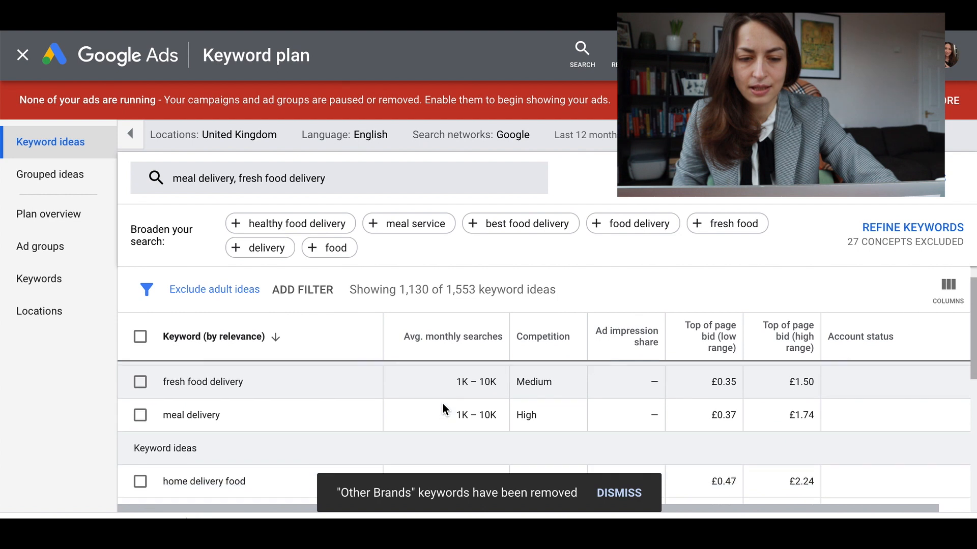
pyautogui.scroll(-3, 442, 404)
pyautogui.scroll(-1, 442, 404)
# Add the first three keywords of the Organic Food group in the grouped ideas to the plan as broad match
pyautogui.click(84, 175)
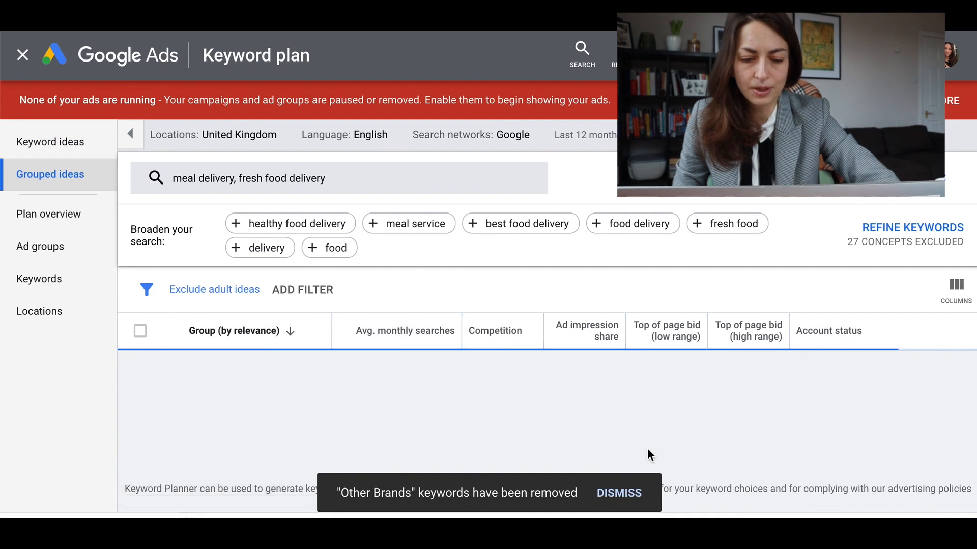
pyautogui.scroll(-1, 642, 460)
pyautogui.click(631, 492)
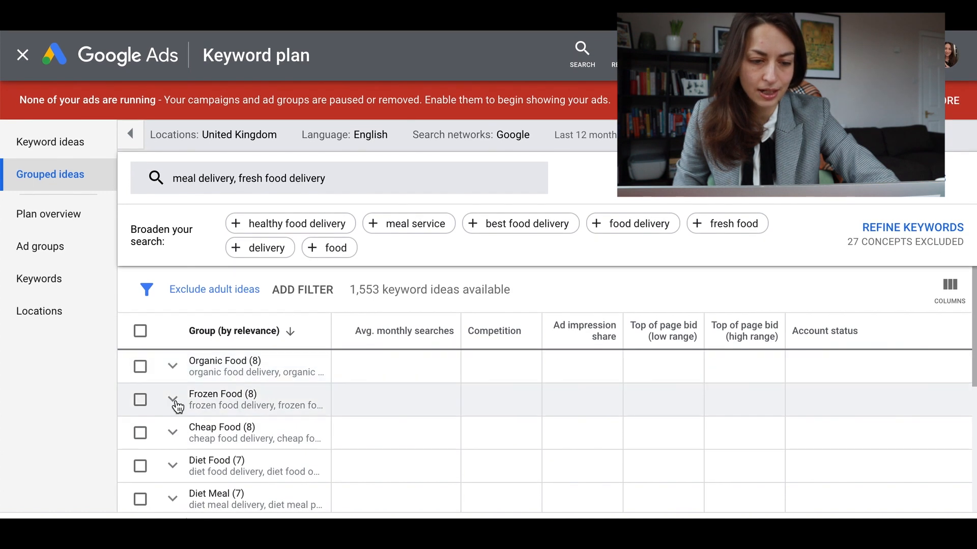
pyautogui.click(173, 366)
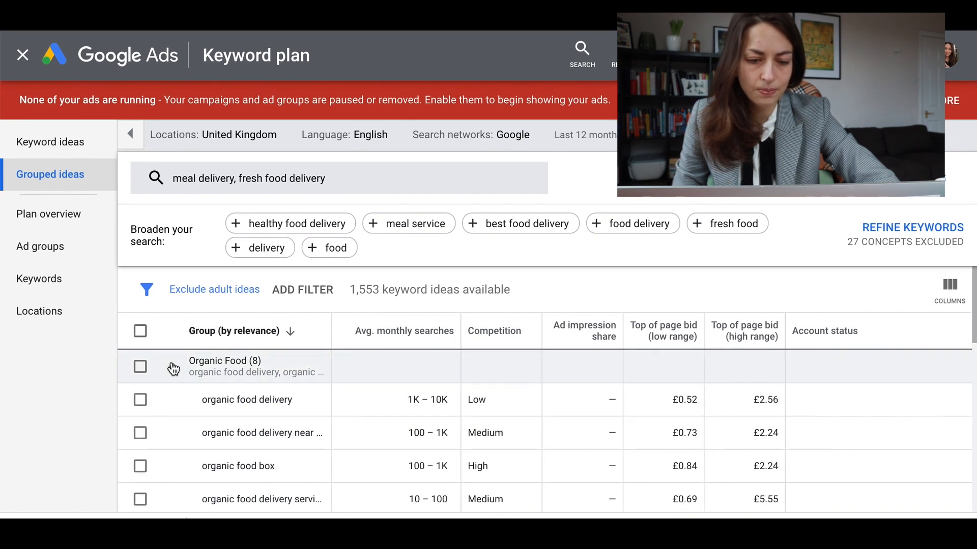
pyautogui.click(140, 401)
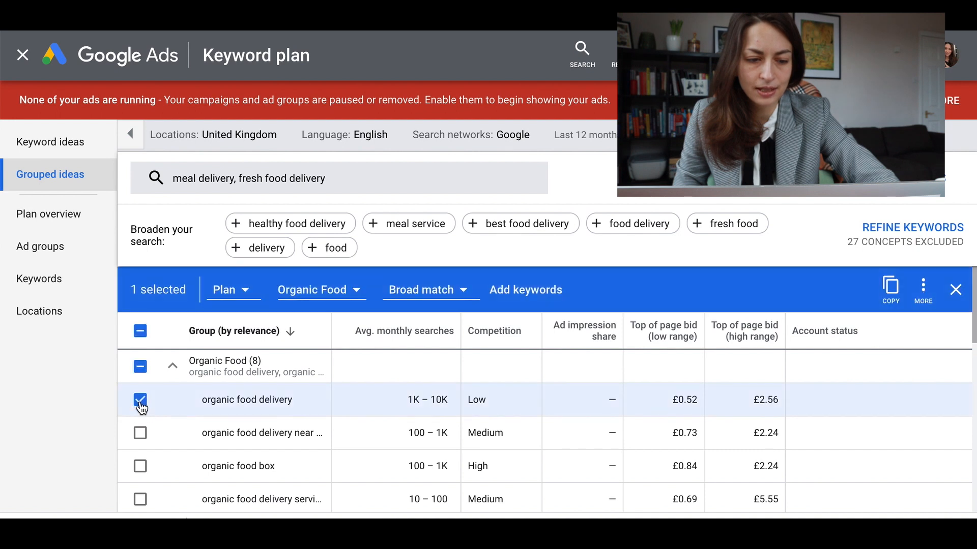
pyautogui.click(137, 465)
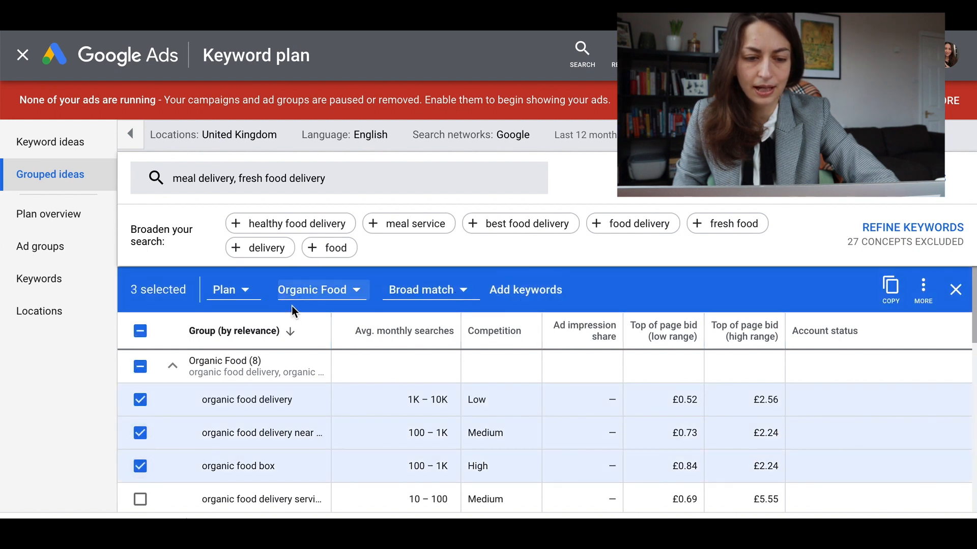
pyautogui.click(243, 291)
pyautogui.click(242, 291)
pyautogui.click(531, 292)
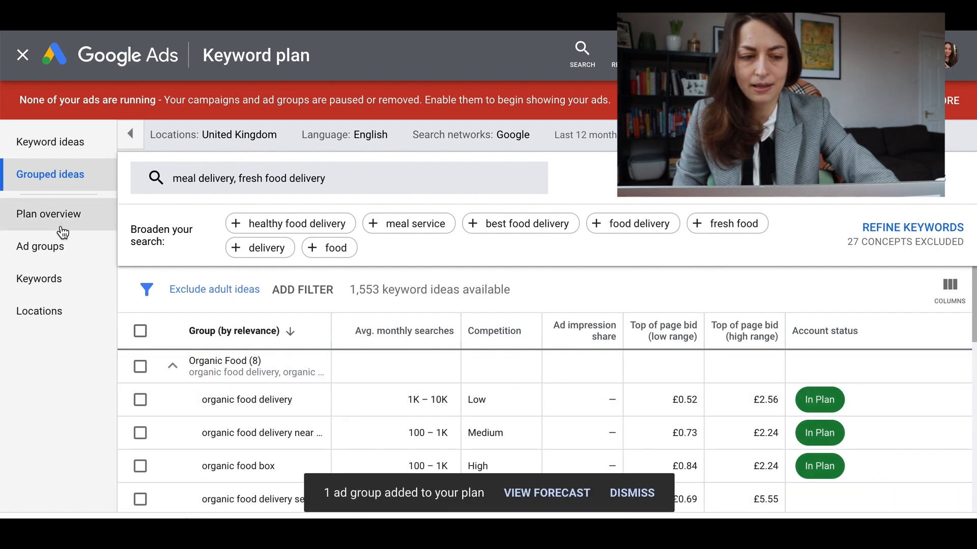
# In the plan overview, chart Average CPA instead of Clicks in the forecasts over the next year
pyautogui.click(62, 231)
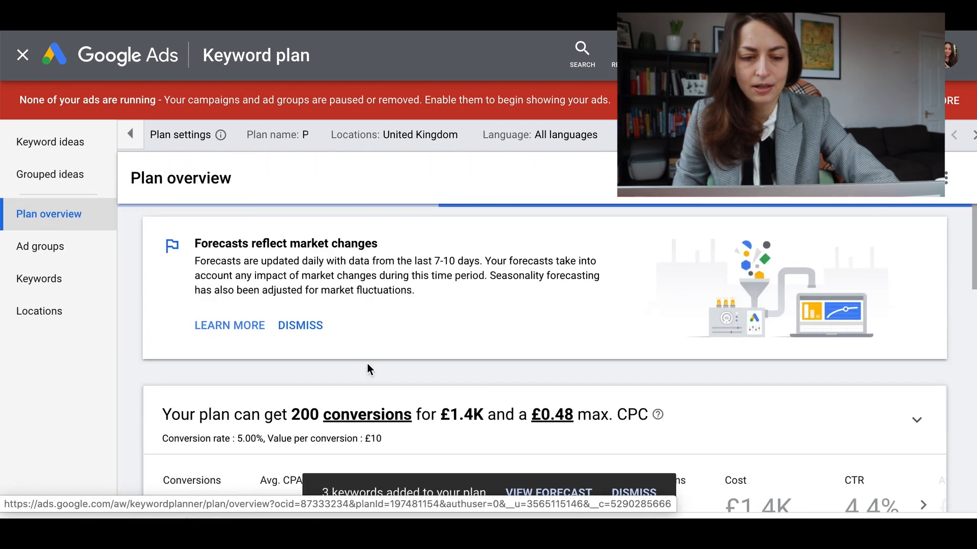
pyautogui.scroll(-2, 367, 365)
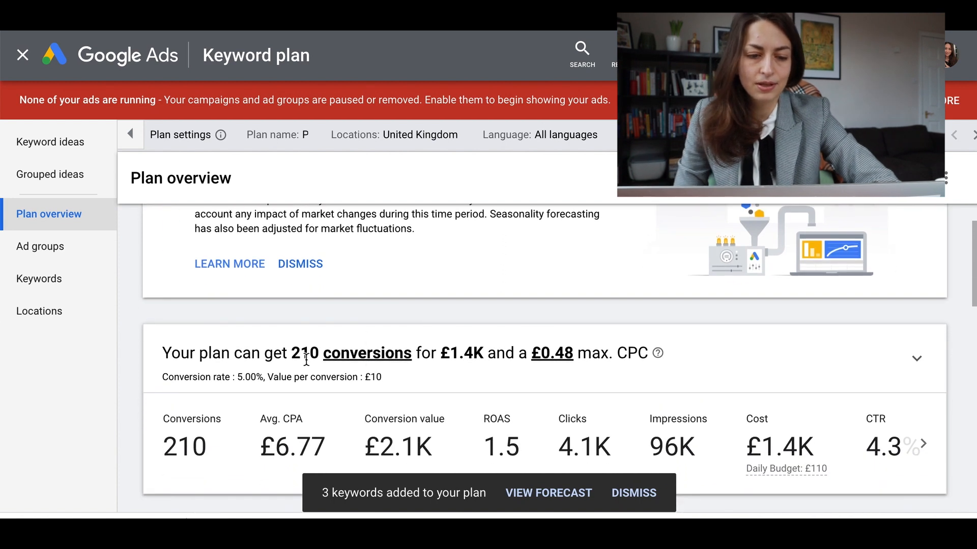
pyautogui.scroll(-6, 465, 383)
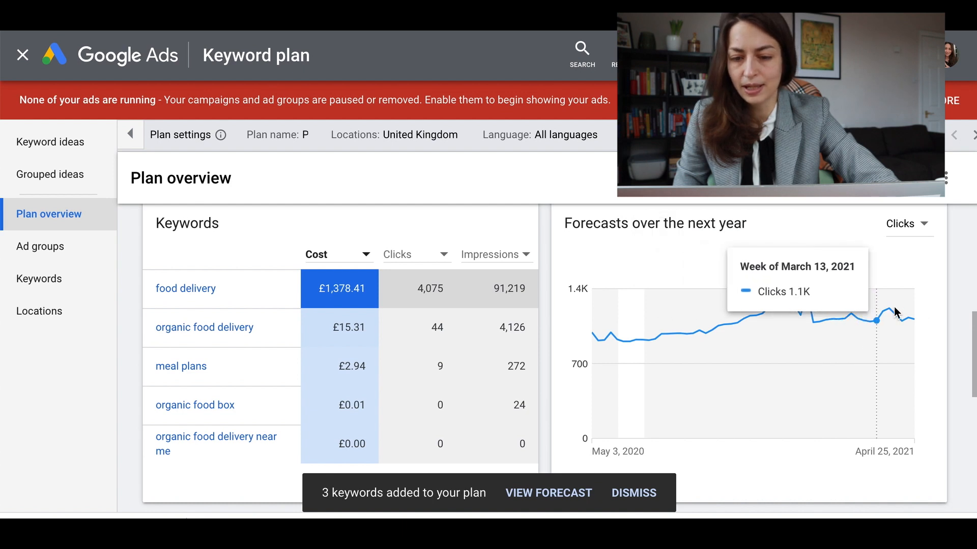
pyautogui.click(925, 234)
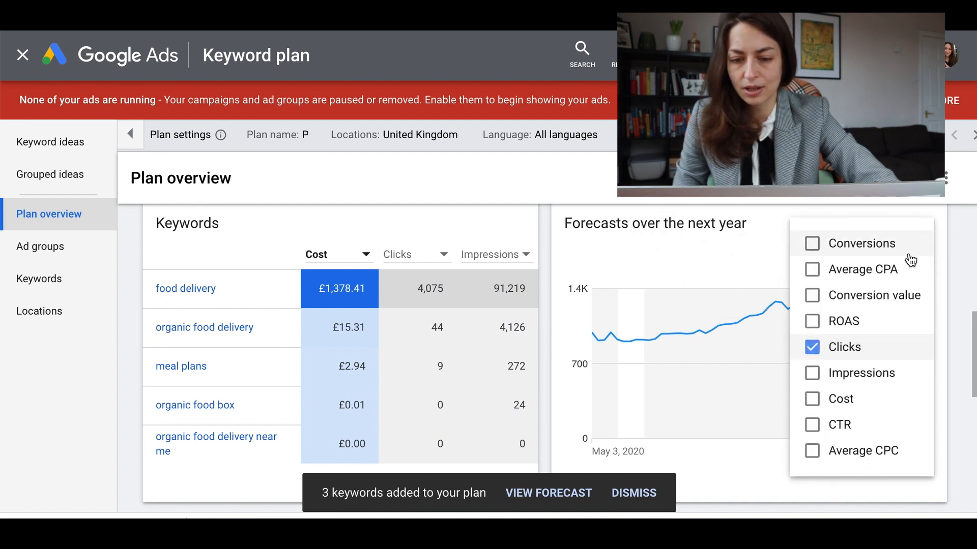
pyautogui.click(824, 269)
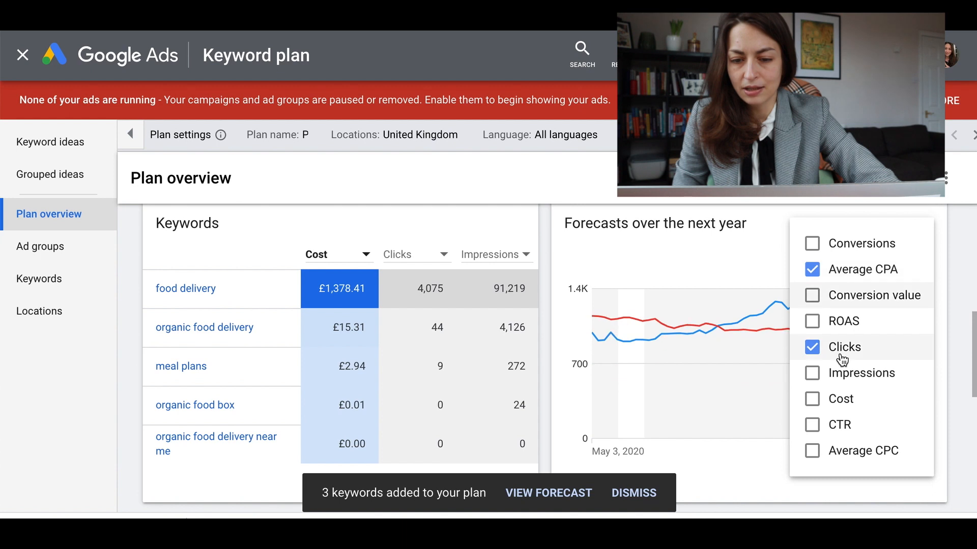
pyautogui.click(834, 347)
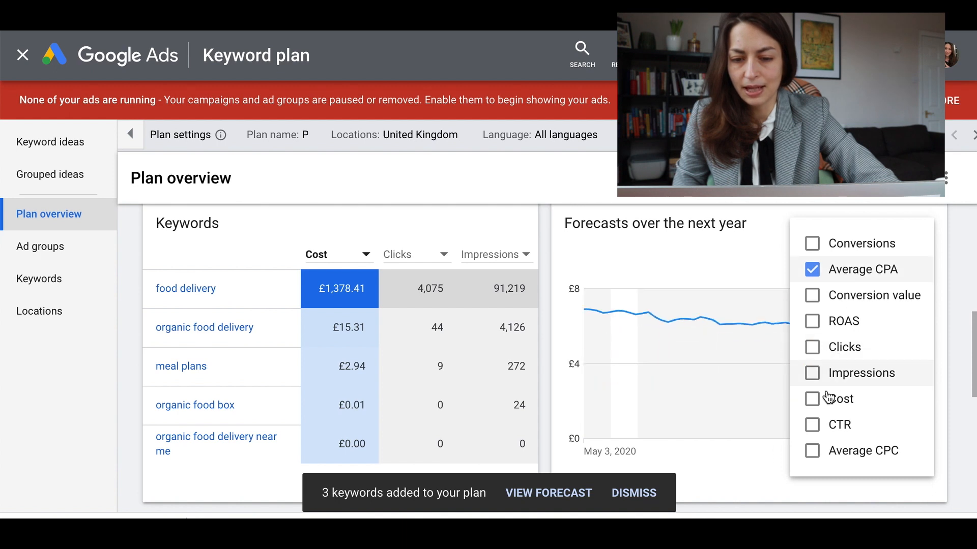
pyautogui.click(747, 259)
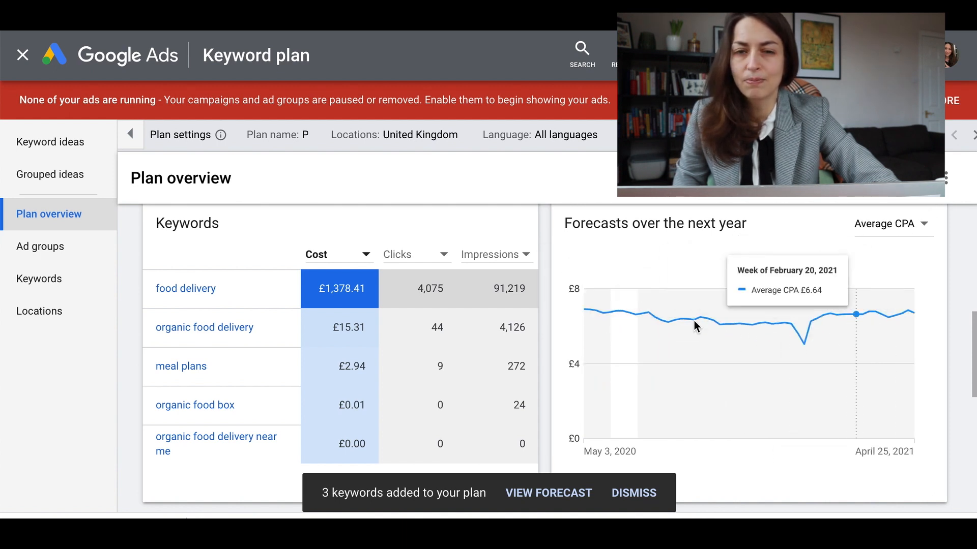
# Review the plan's ad group forecasts and bring up the forecasts for its individual keywords
pyautogui.click(92, 259)
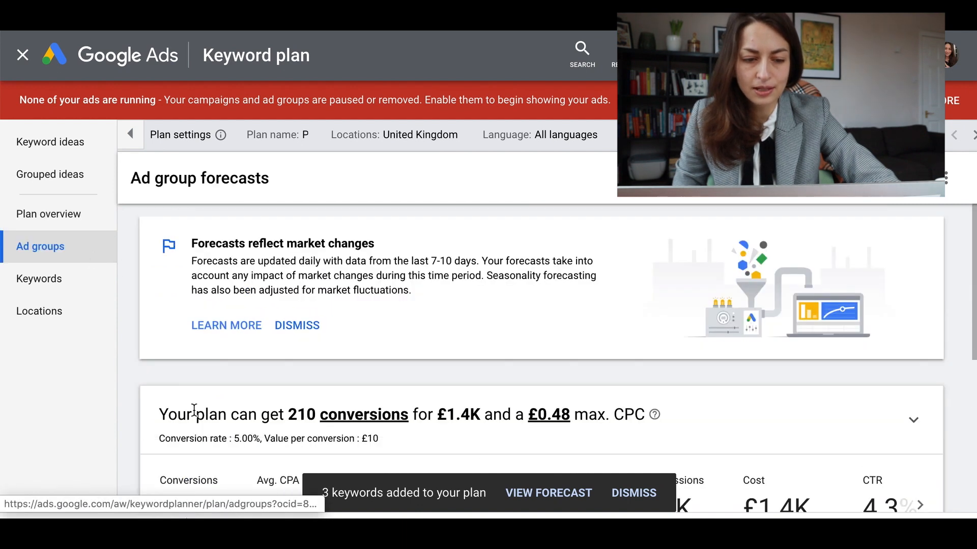
pyautogui.scroll(-2, 194, 410)
pyautogui.scroll(-3, 194, 410)
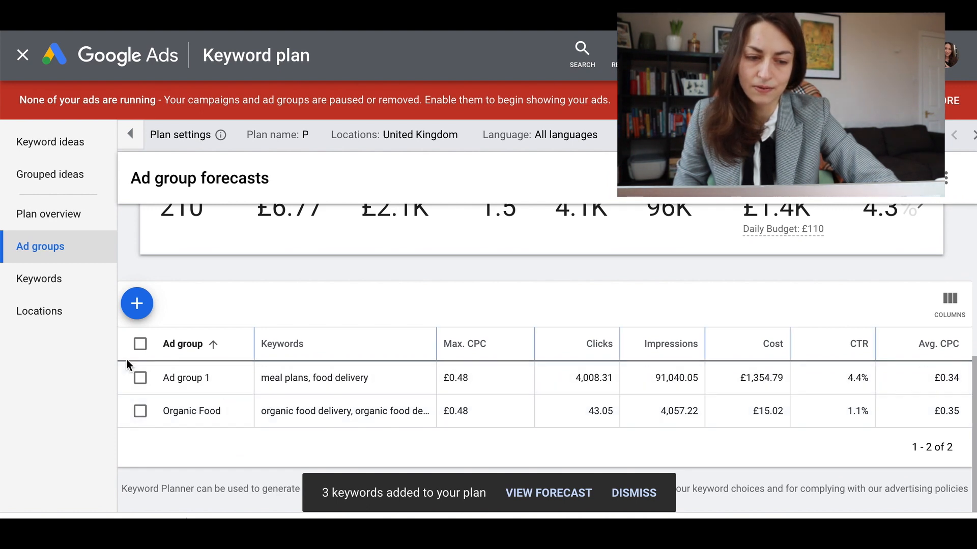
pyautogui.click(81, 298)
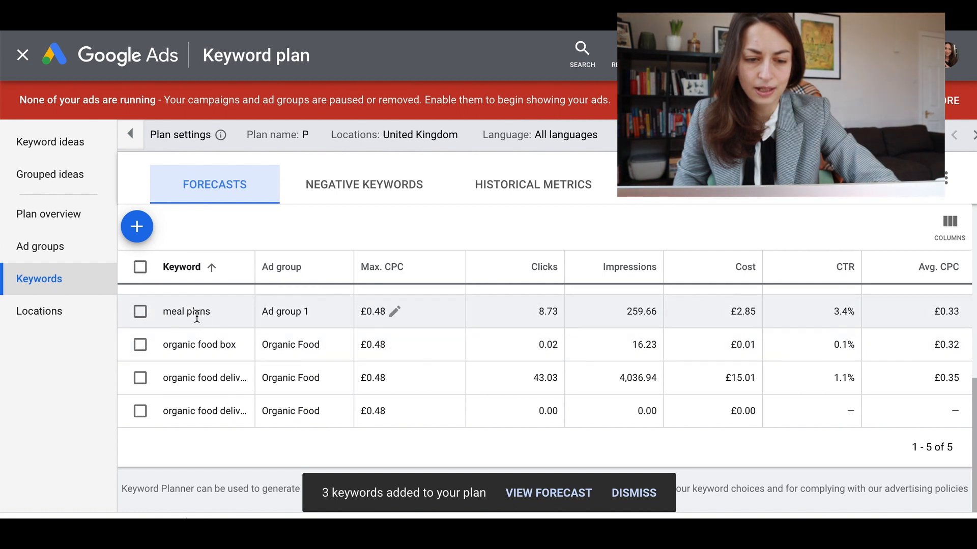
# Change the match type of the "meal plans" keyword in Ad group 1 to phrase match
pyautogui.click(140, 312)
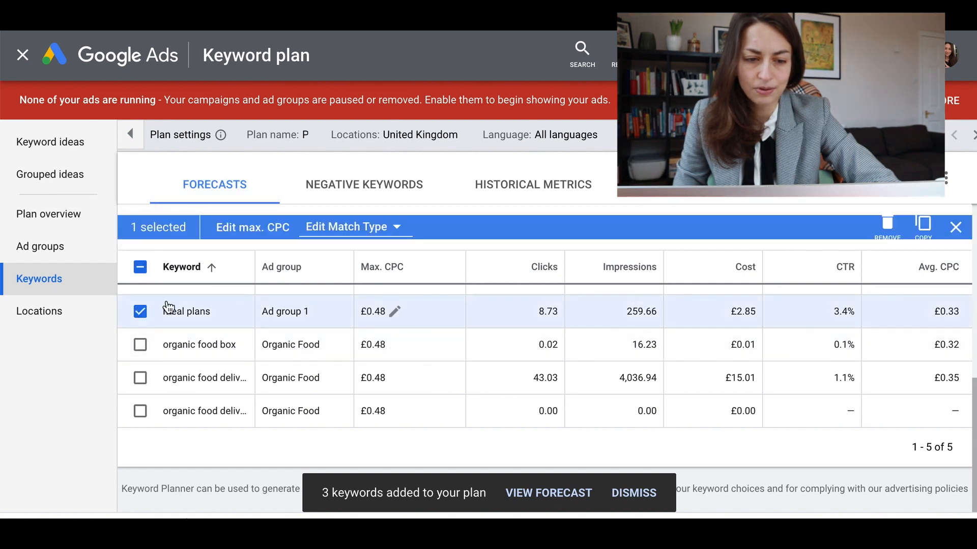
pyautogui.click(397, 238)
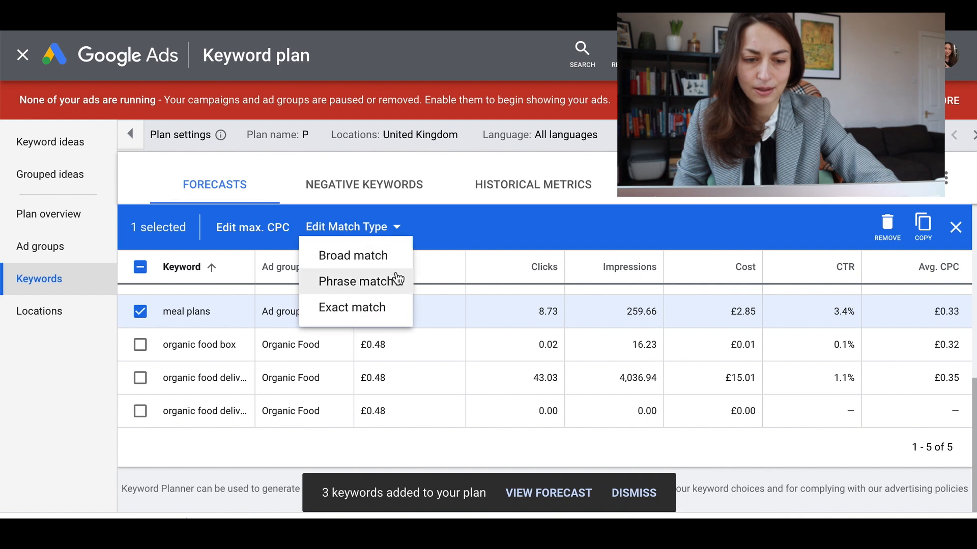
pyautogui.click(384, 288)
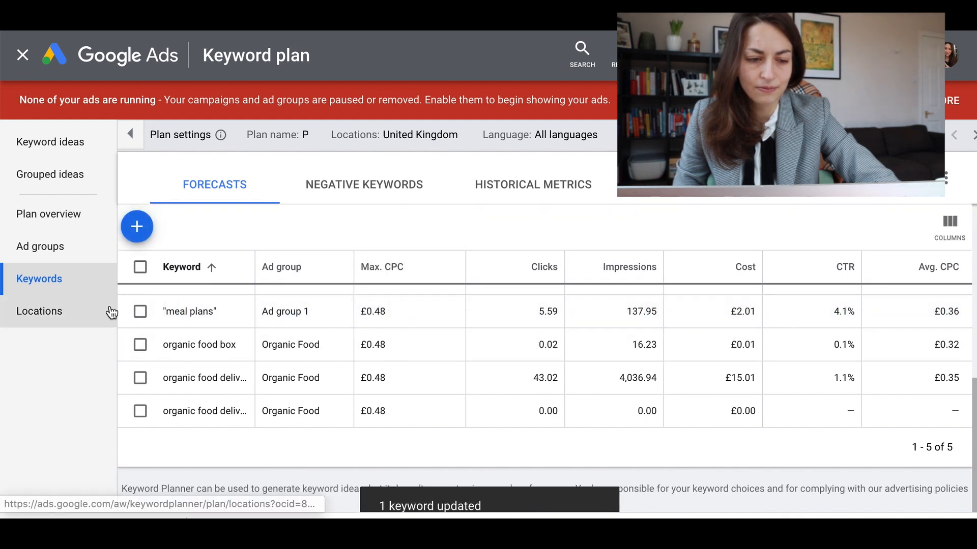
# Set the "meal plans" keyword in Ad group 1 to exact match
pyautogui.click(140, 312)
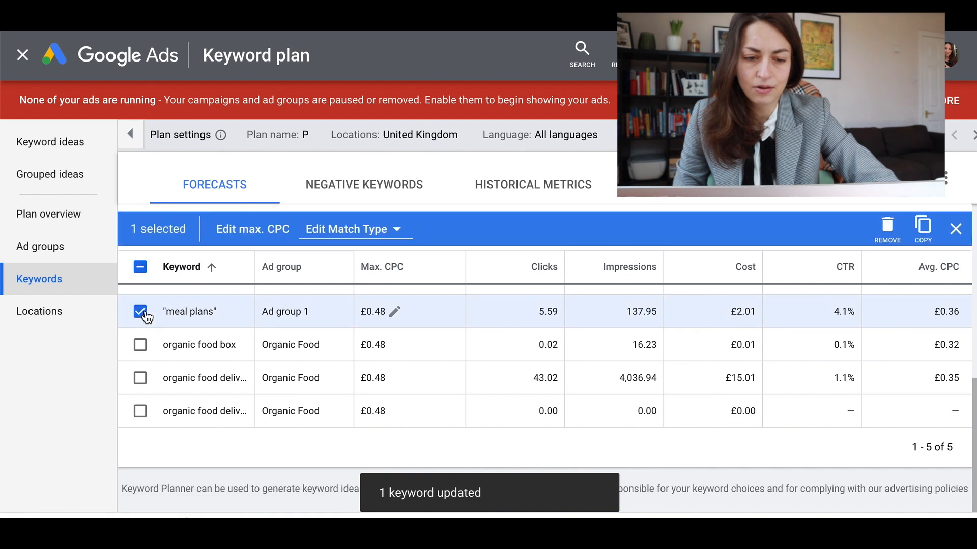
pyautogui.click(369, 229)
pyautogui.click(378, 312)
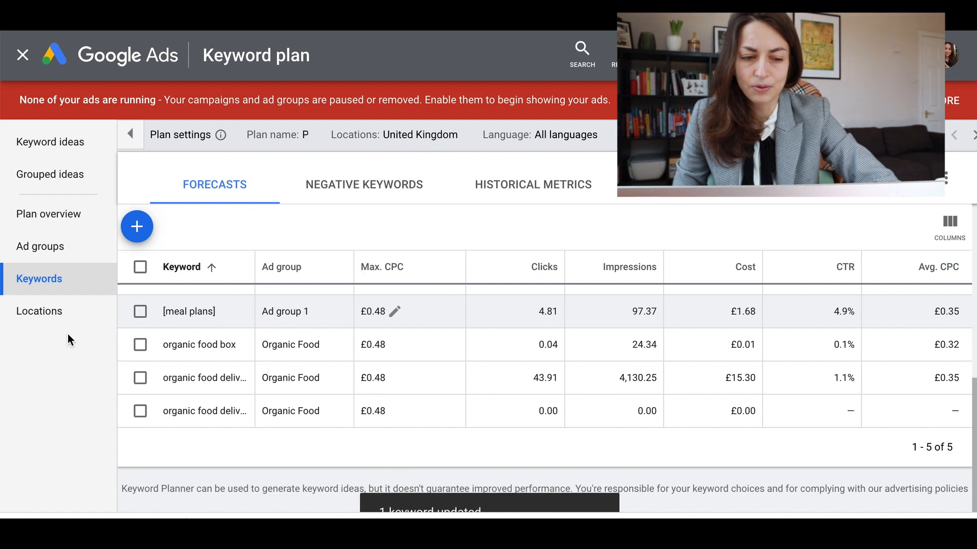
# Add the city of London, England, United Kingdom to the plan's targeted locations in the location forecasts and save
pyautogui.click(48, 310)
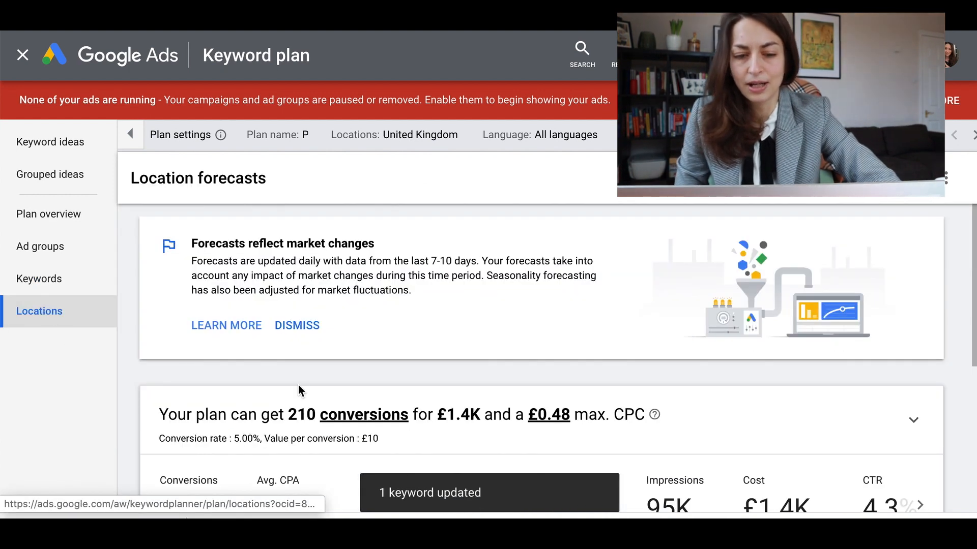
pyautogui.scroll(-3, 299, 390)
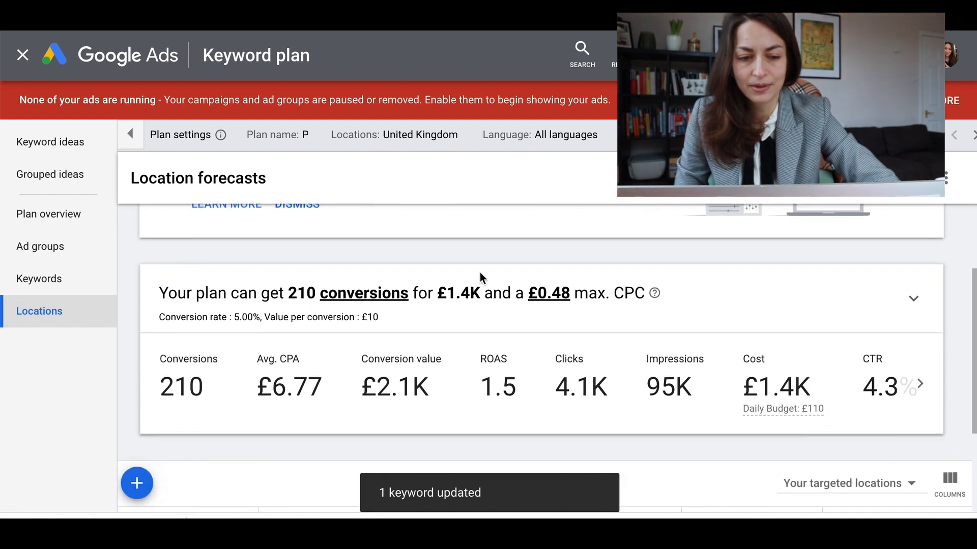
pyautogui.scroll(2, 480, 277)
pyautogui.scroll(-1, 478, 272)
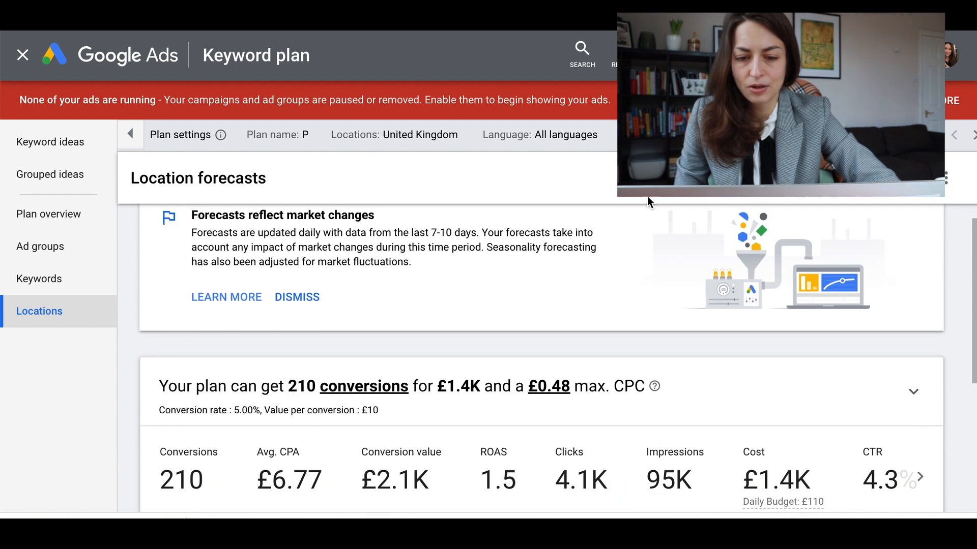
pyautogui.scroll(-5, 487, 348)
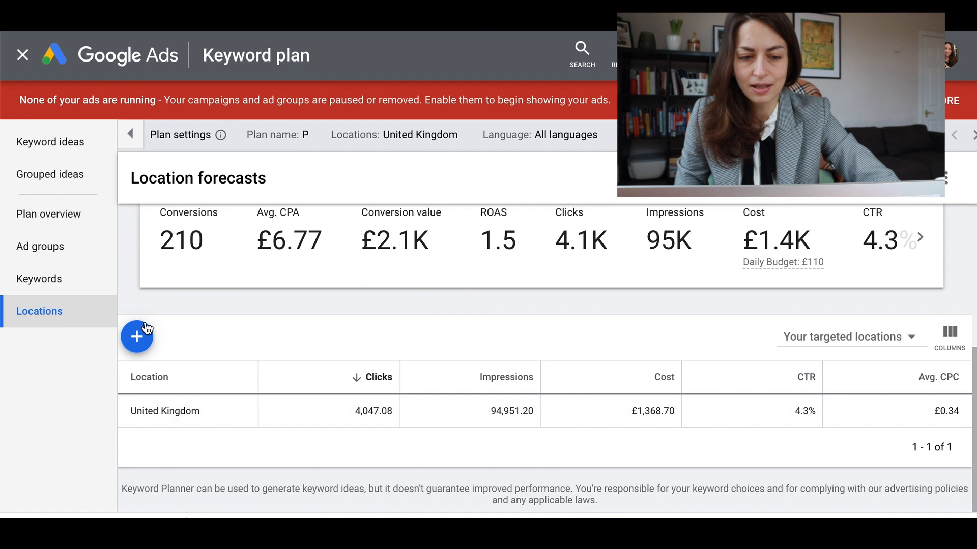
pyautogui.click(142, 326)
pyautogui.click(286, 115)
pyautogui.write('london')
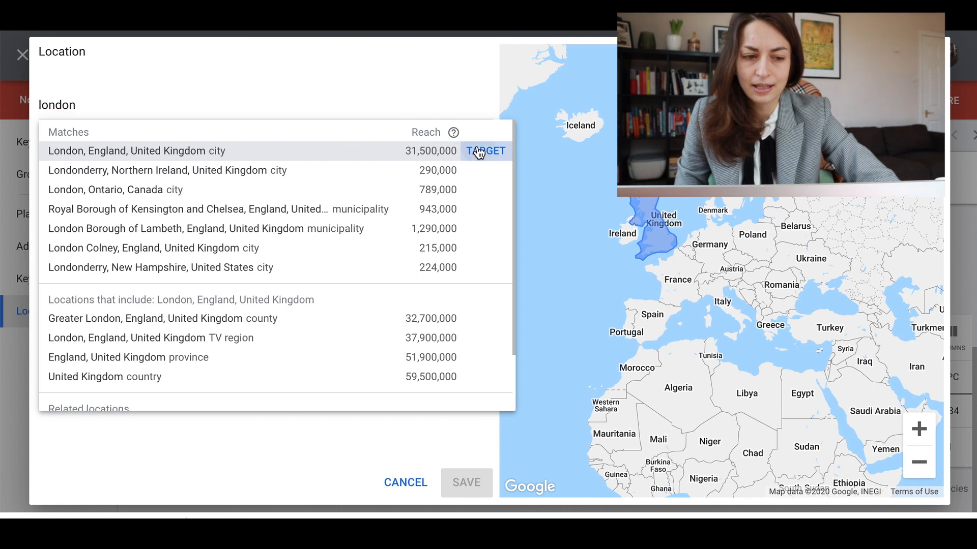
pyautogui.click(478, 152)
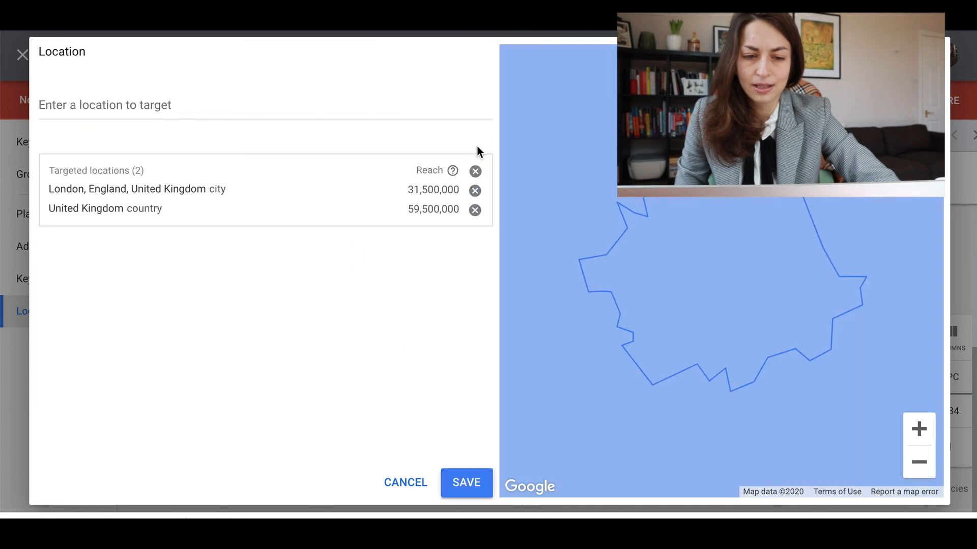
pyautogui.click(466, 483)
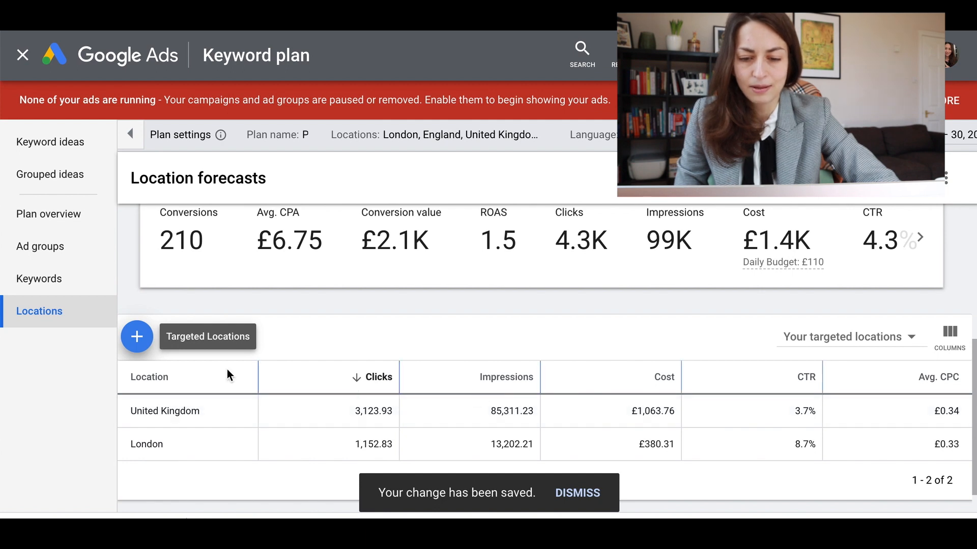
# Break the location forecasts down by top counties and look through the county figures
pyautogui.click(863, 341)
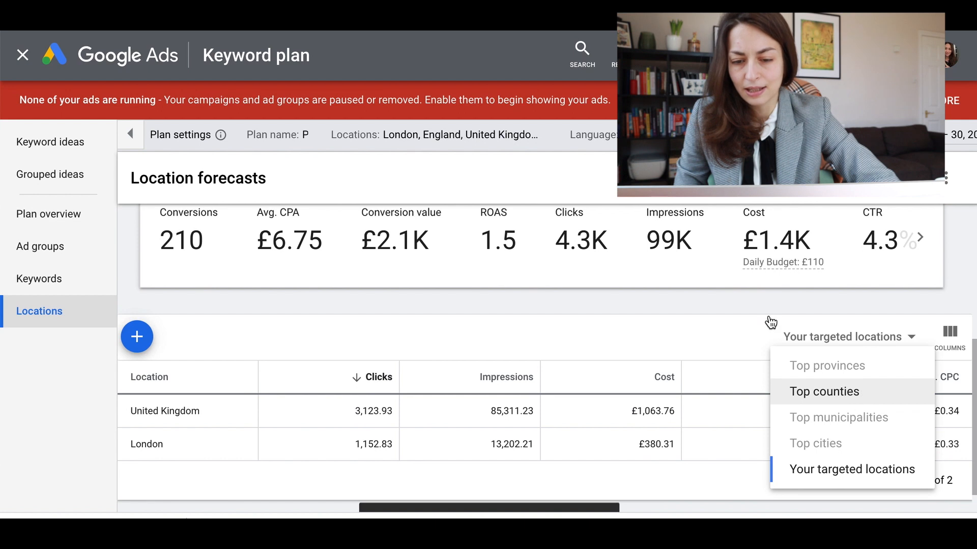
pyautogui.click(751, 333)
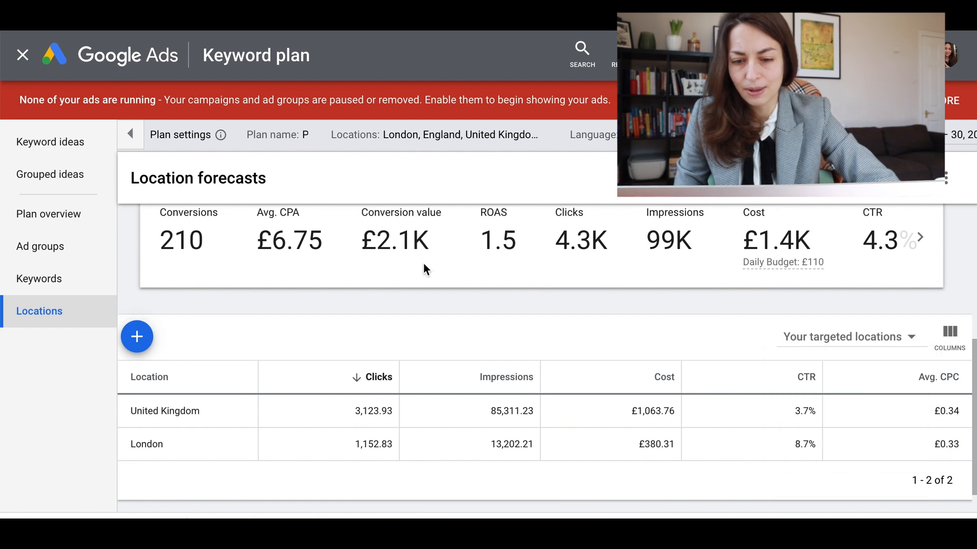
pyautogui.click(910, 336)
pyautogui.click(845, 396)
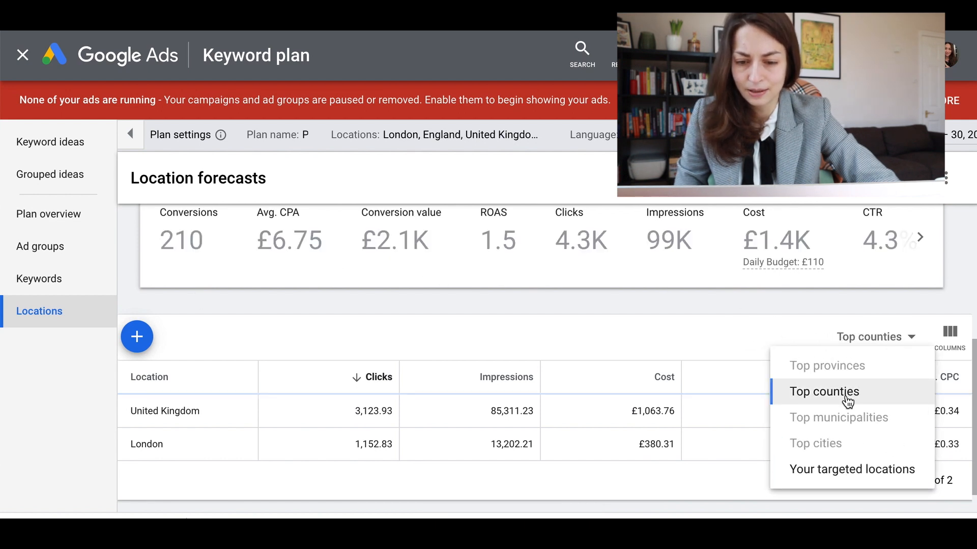
pyautogui.scroll(-4, 674, 455)
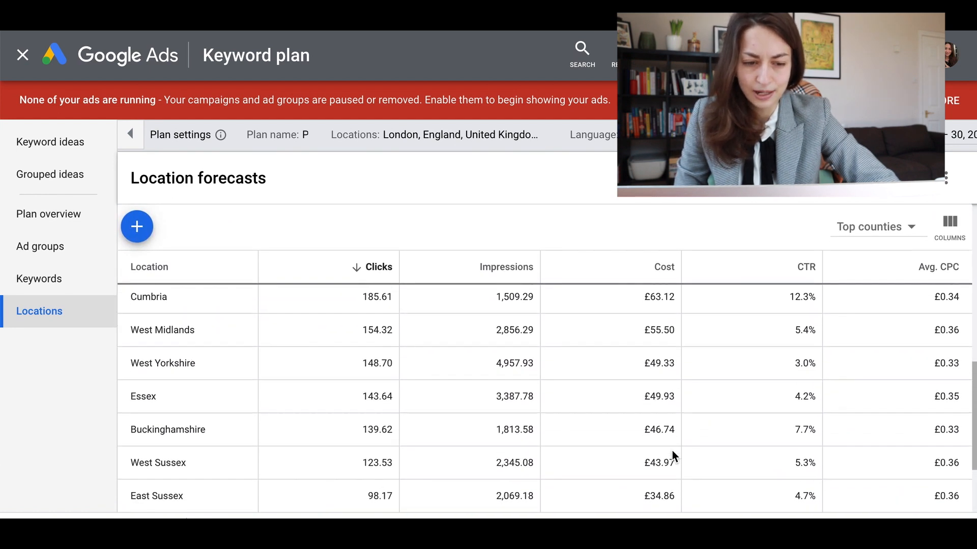
pyautogui.scroll(2, 672, 453)
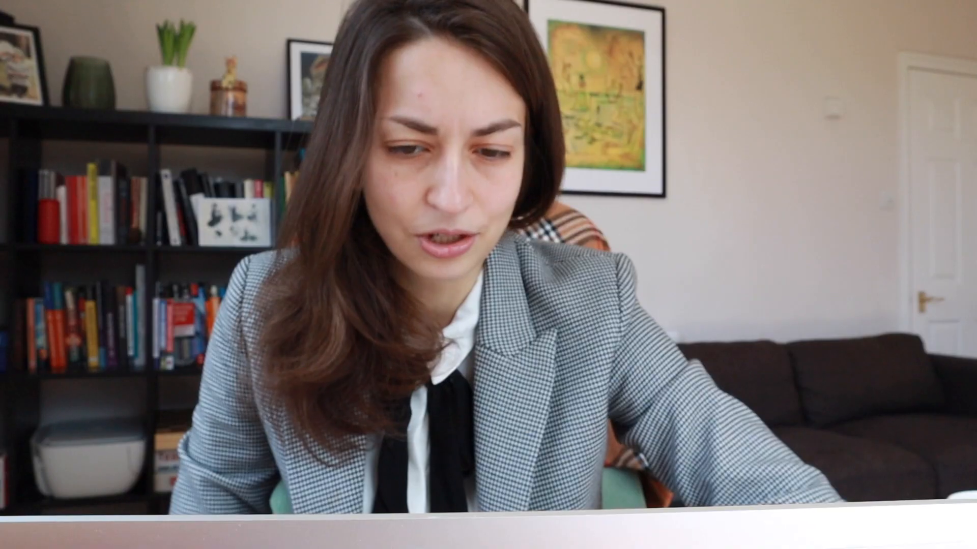